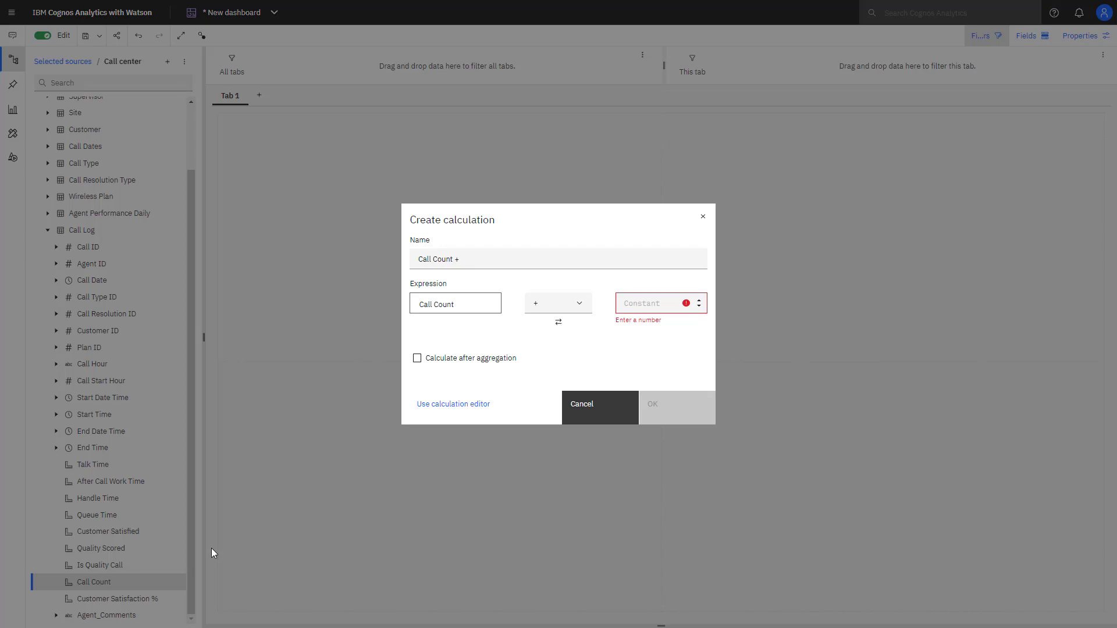
# Create a calculation that multiplies Call Count by the constant 1.15.
pyautogui.click(578, 307)
pyautogui.click(562, 340)
pyautogui.click(636, 305)
pyautogui.write('1.15')
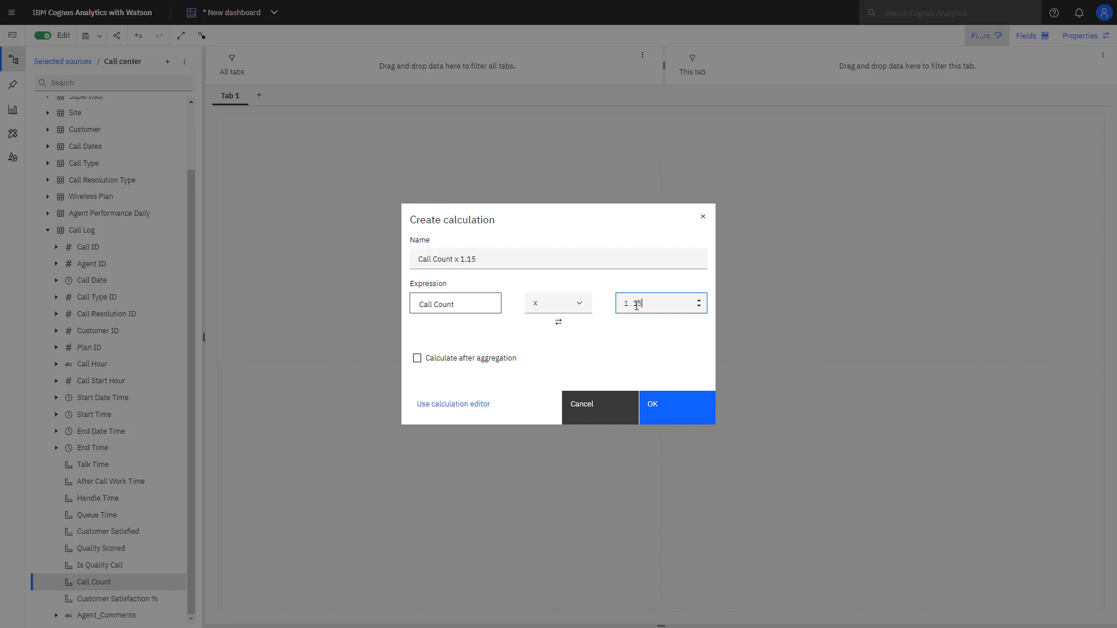
pyautogui.click(658, 405)
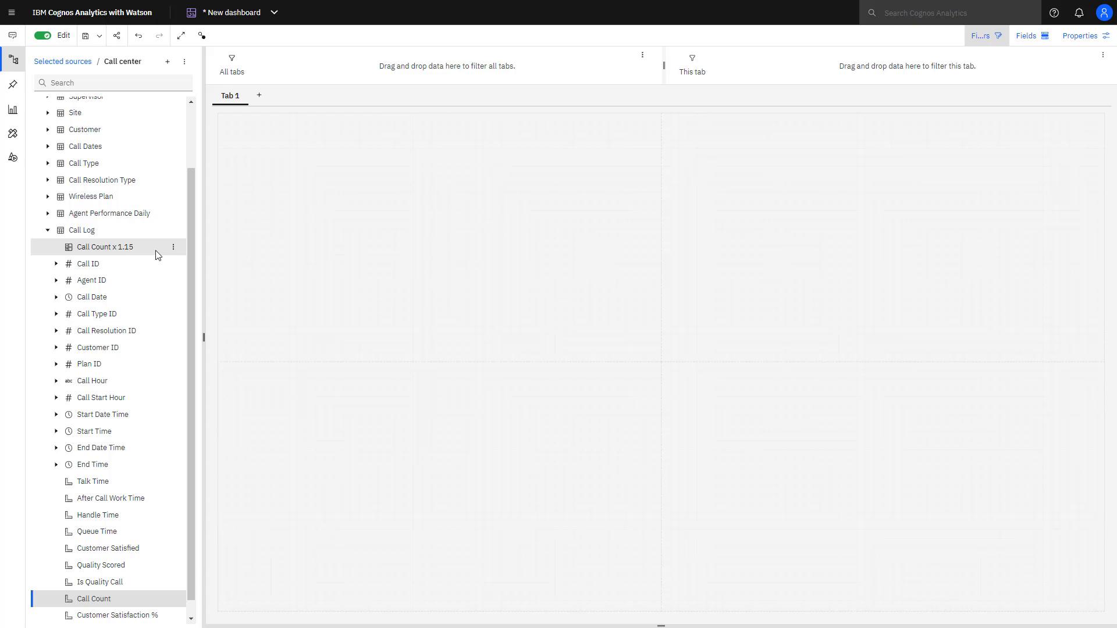
# Add a KPI visualization to the dashboard with Call Count as base value and Call Count x 1.15 as target value.
pyautogui.click(11, 116)
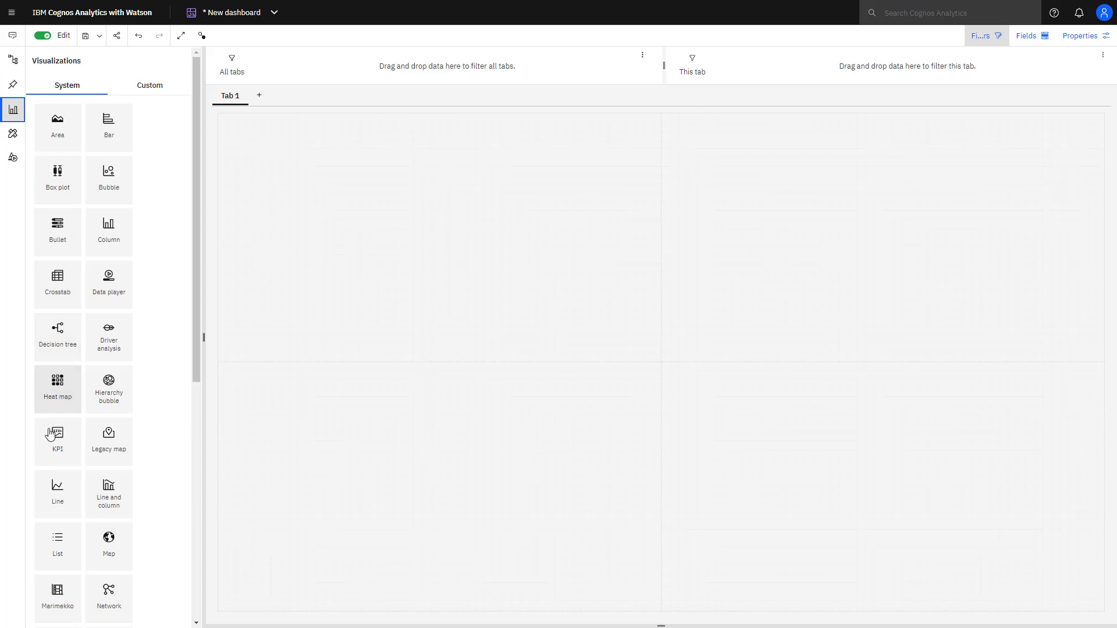
pyautogui.moveTo(90, 441); pyautogui.dragTo(238, 175)
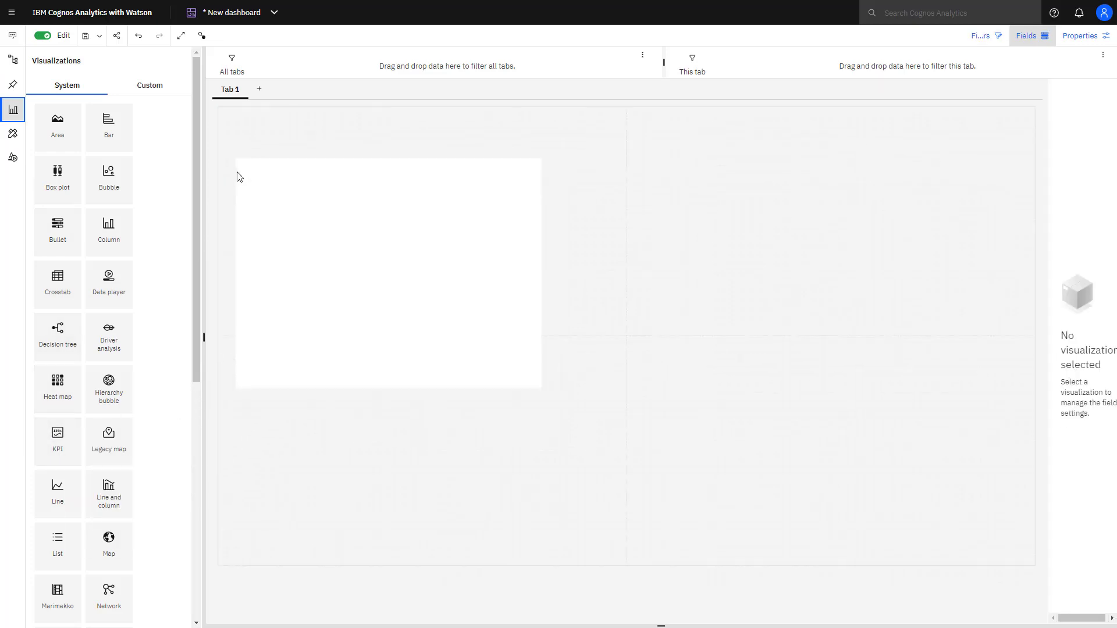
pyautogui.scroll(-3, 154, 460)
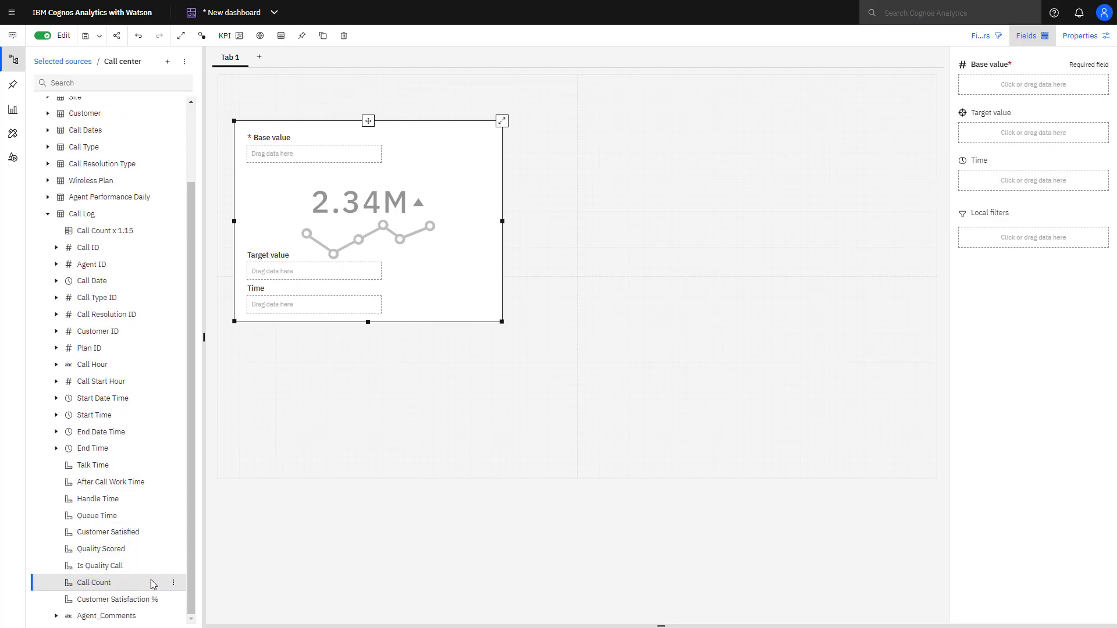
pyautogui.moveTo(153, 583); pyautogui.dragTo(977, 88)
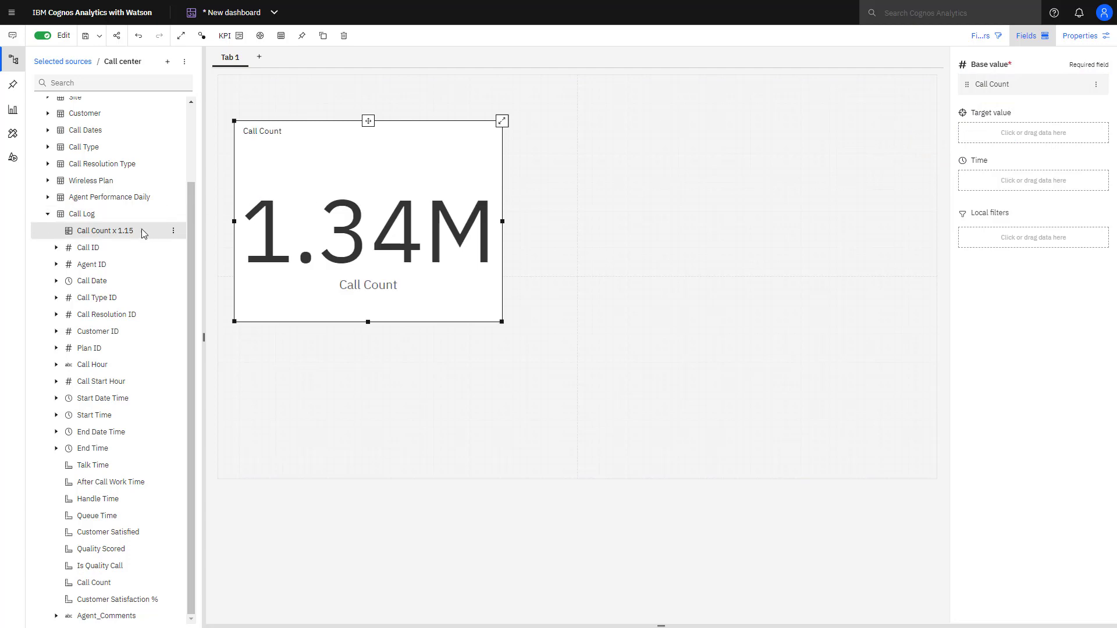
pyautogui.moveTo(106, 231); pyautogui.dragTo(975, 132)
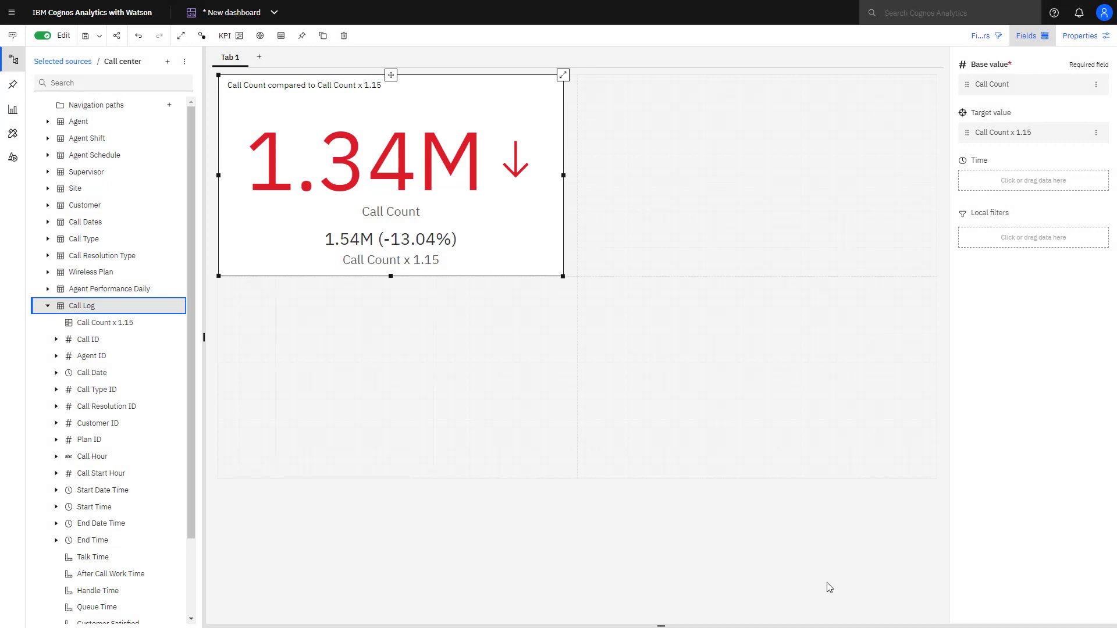
# Create a calculation named Target in the Call Log table with the expression 10000, calculated after aggregation.
pyautogui.click(172, 307)
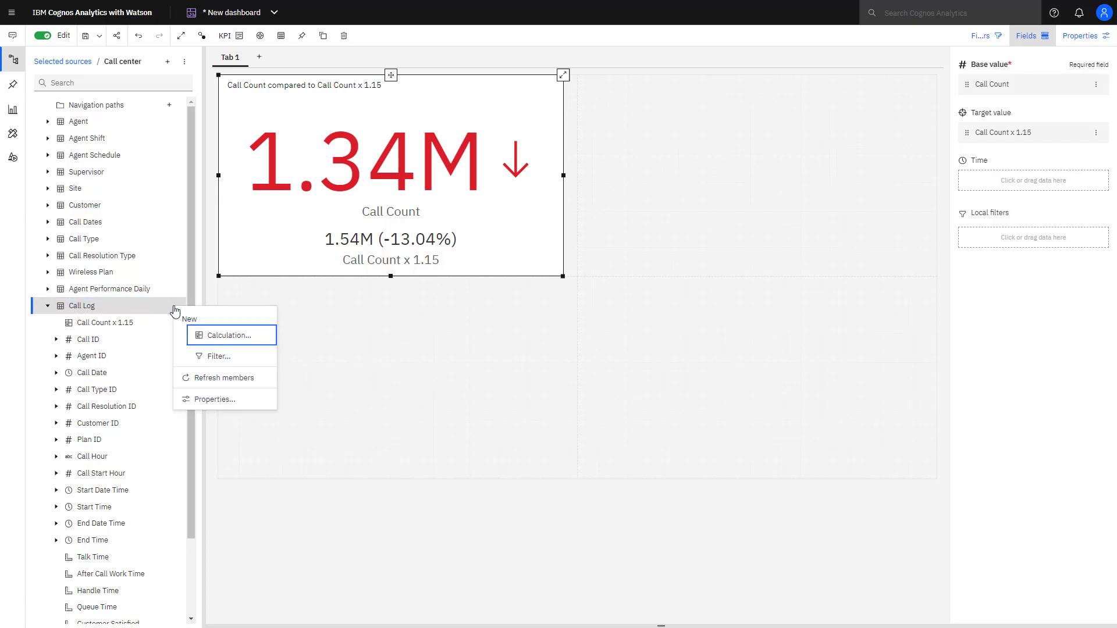
pyautogui.click(224, 337)
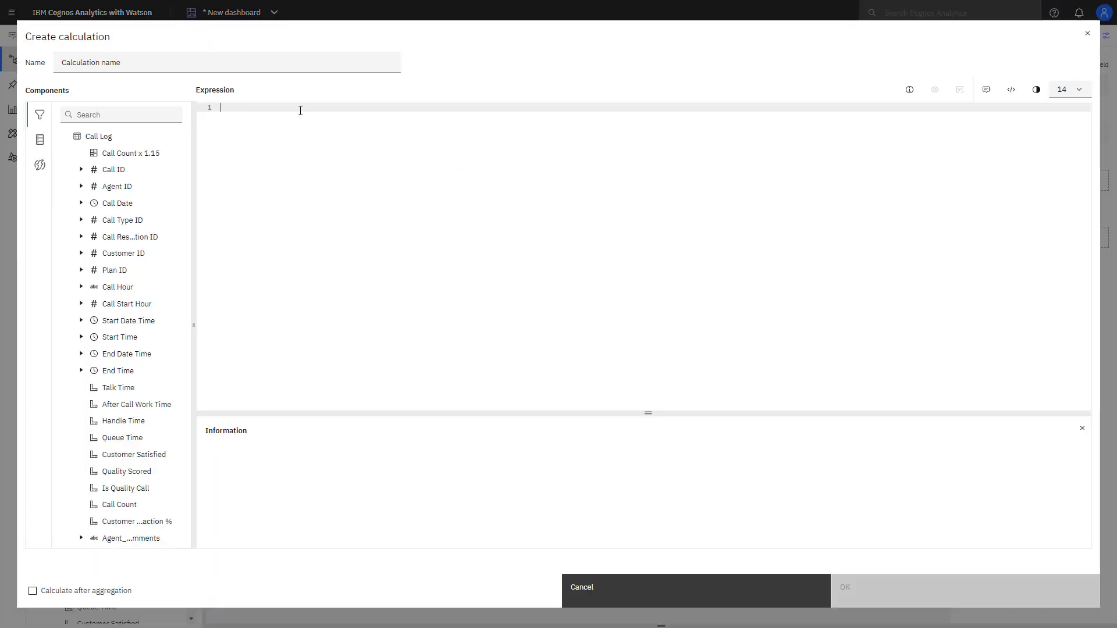
pyautogui.write('10000')
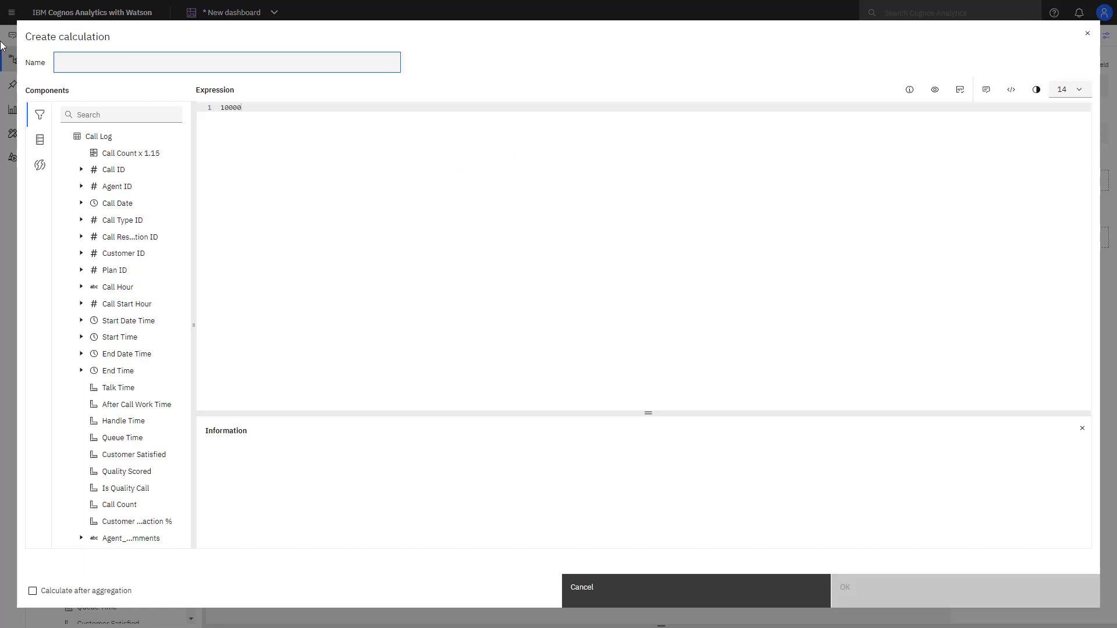
pyautogui.write('Target')
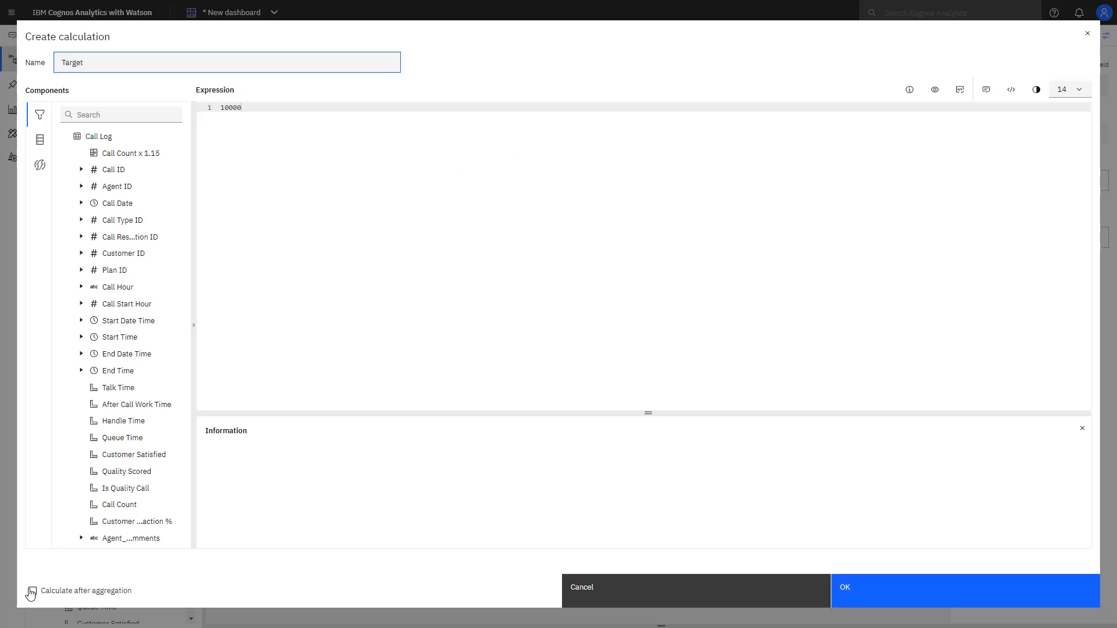
pyautogui.click(32, 592)
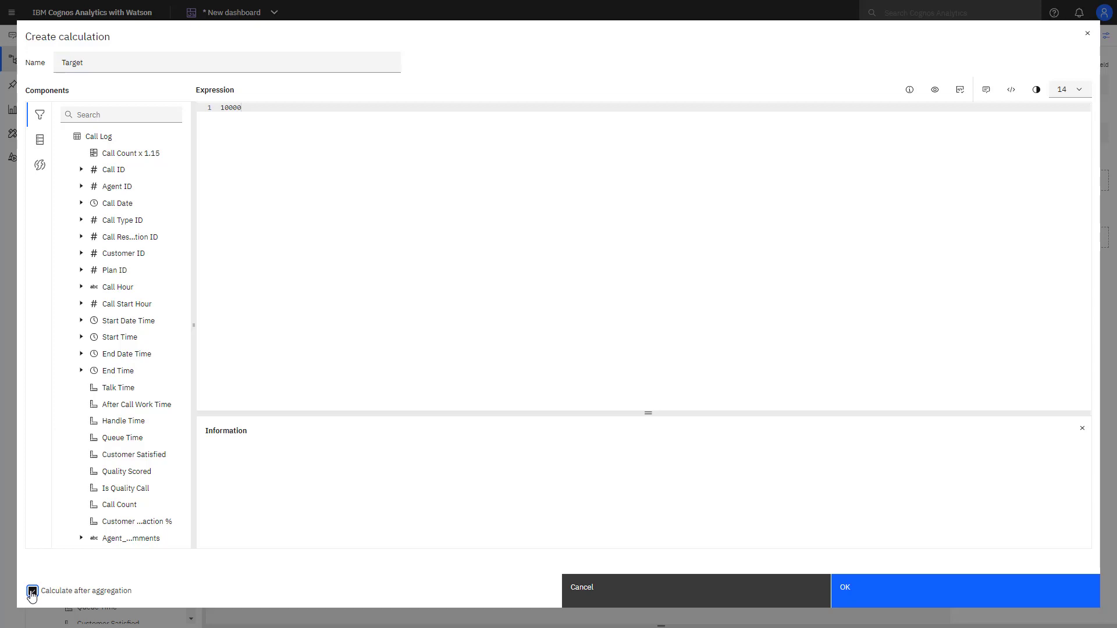
pyautogui.click(845, 590)
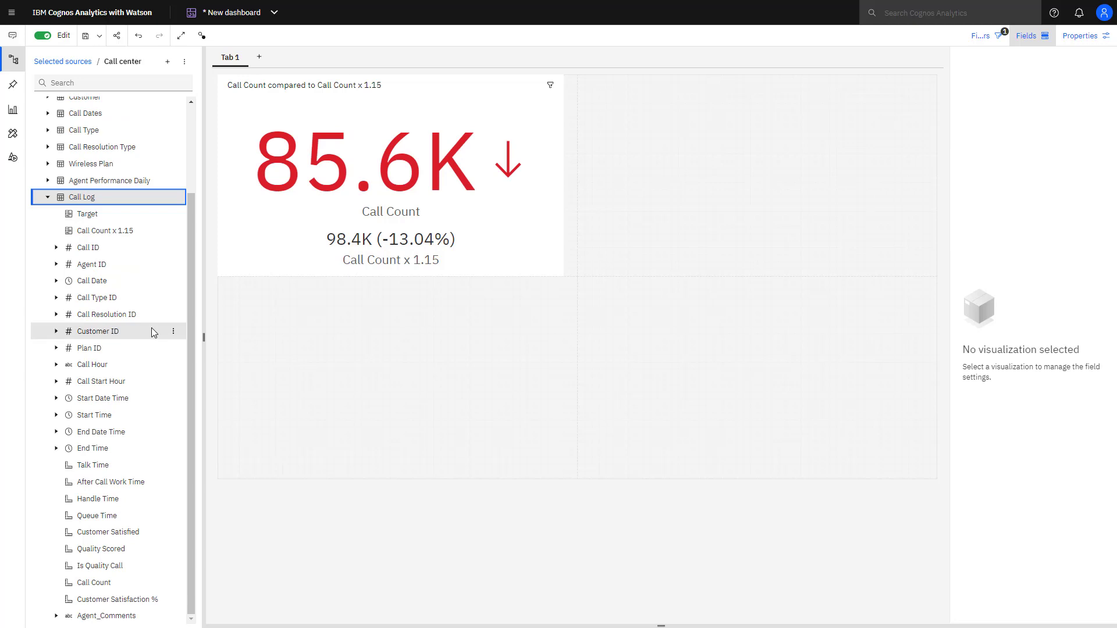
# Add a column chart to the dashboard with Agent ID as bars, Call Count as length and the Target calculation as target.
pyautogui.click(13, 110)
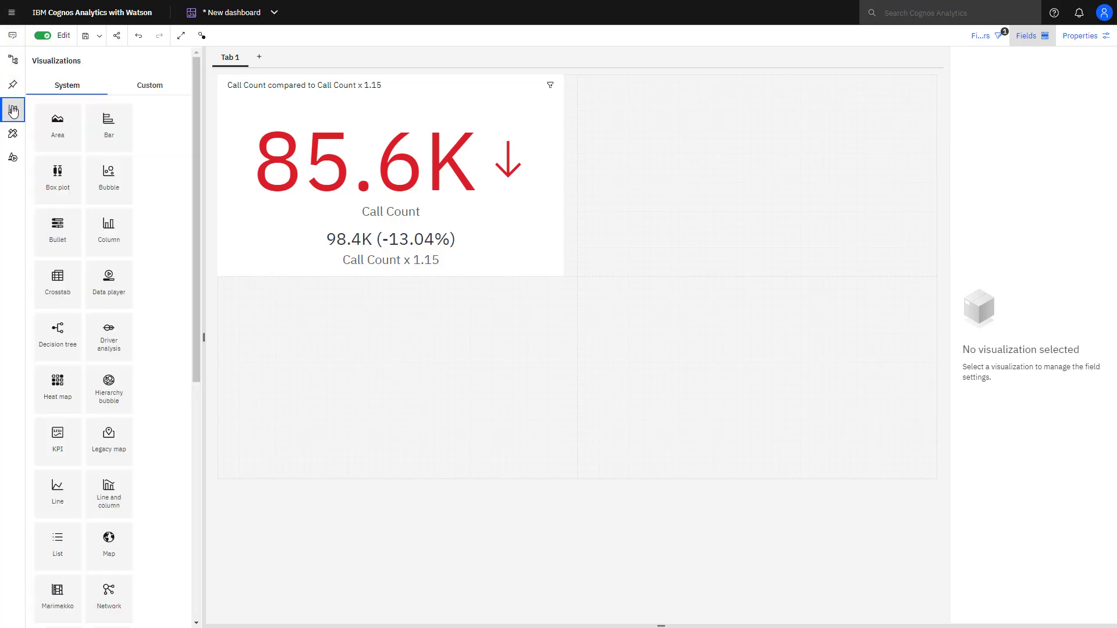
pyautogui.moveTo(110, 232); pyautogui.dragTo(267, 302)
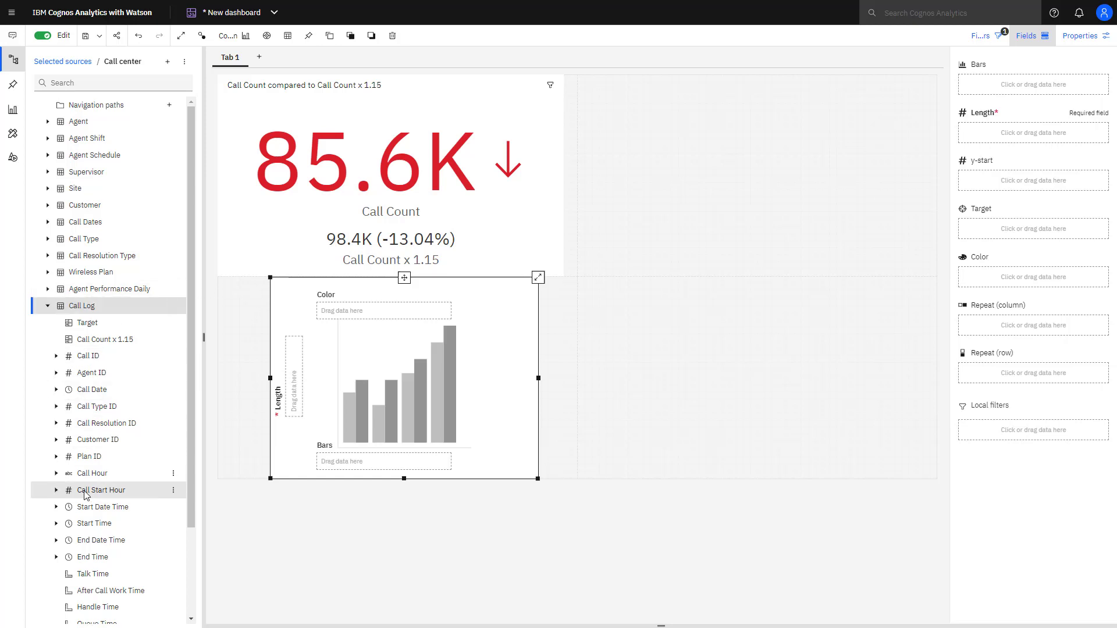
pyautogui.moveTo(88, 379); pyautogui.dragTo(343, 463)
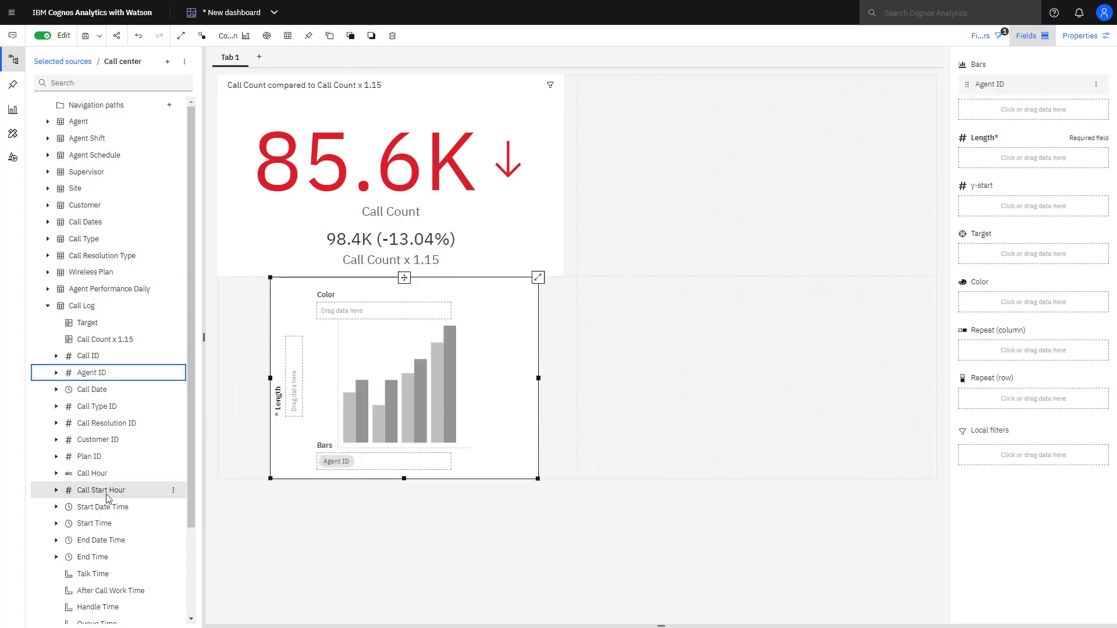
pyautogui.scroll(-3, 114, 498)
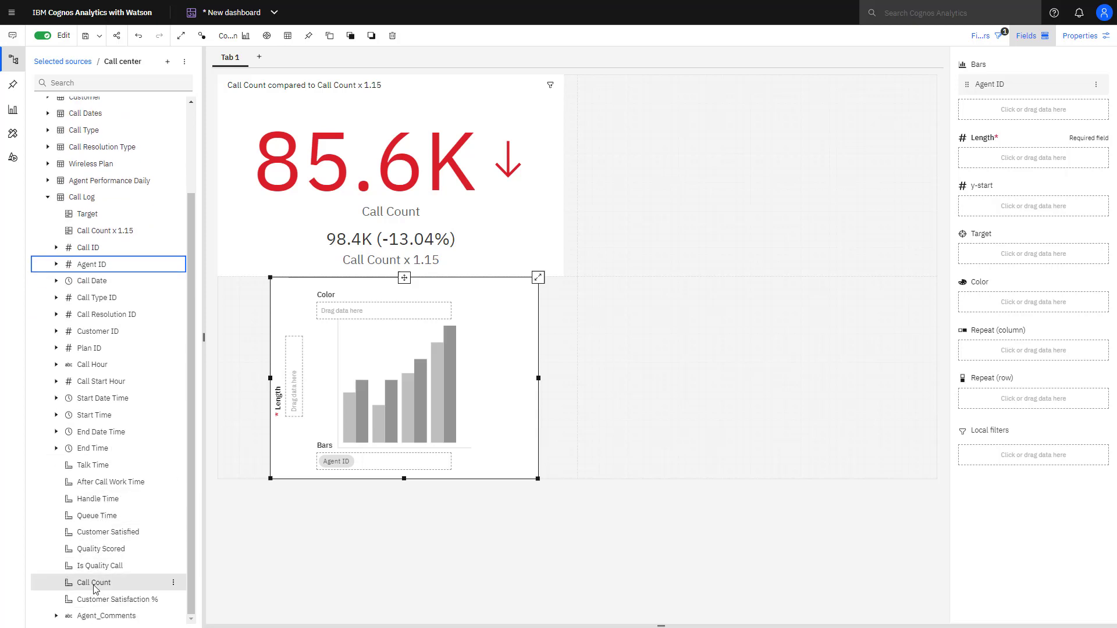
pyautogui.moveTo(93, 583); pyautogui.dragTo(284, 394)
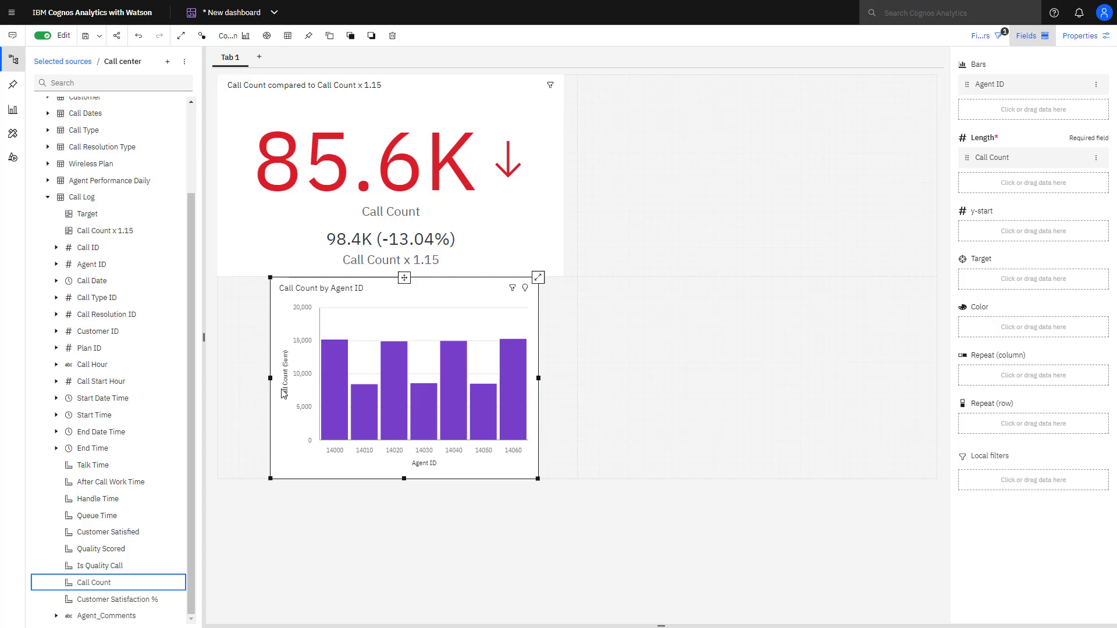
pyautogui.click(129, 217)
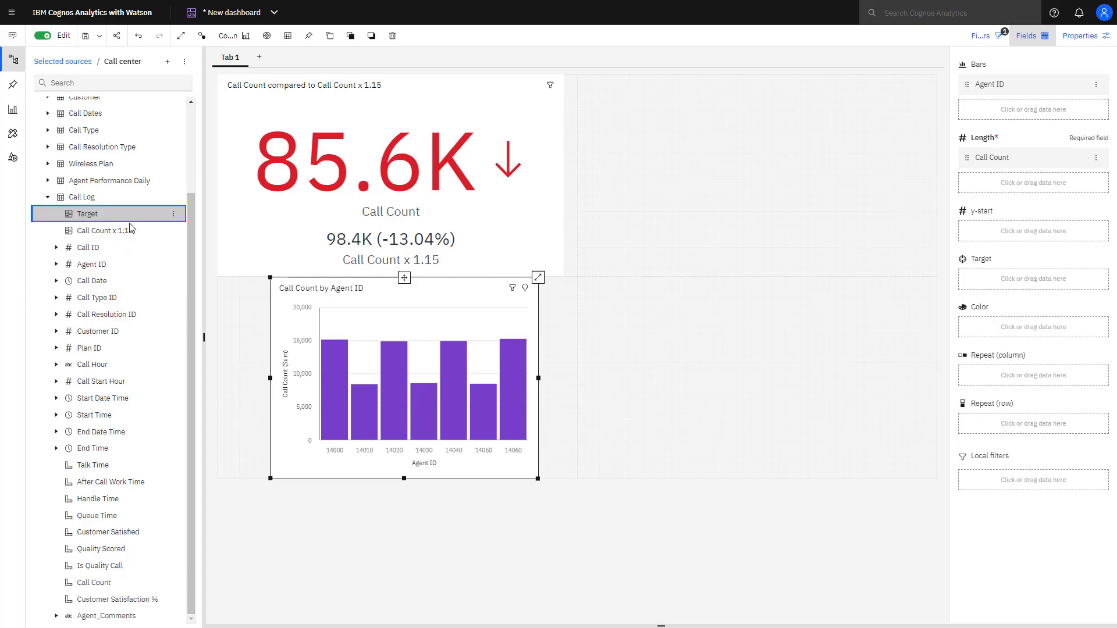
pyautogui.moveTo(130, 224); pyautogui.dragTo(966, 275)
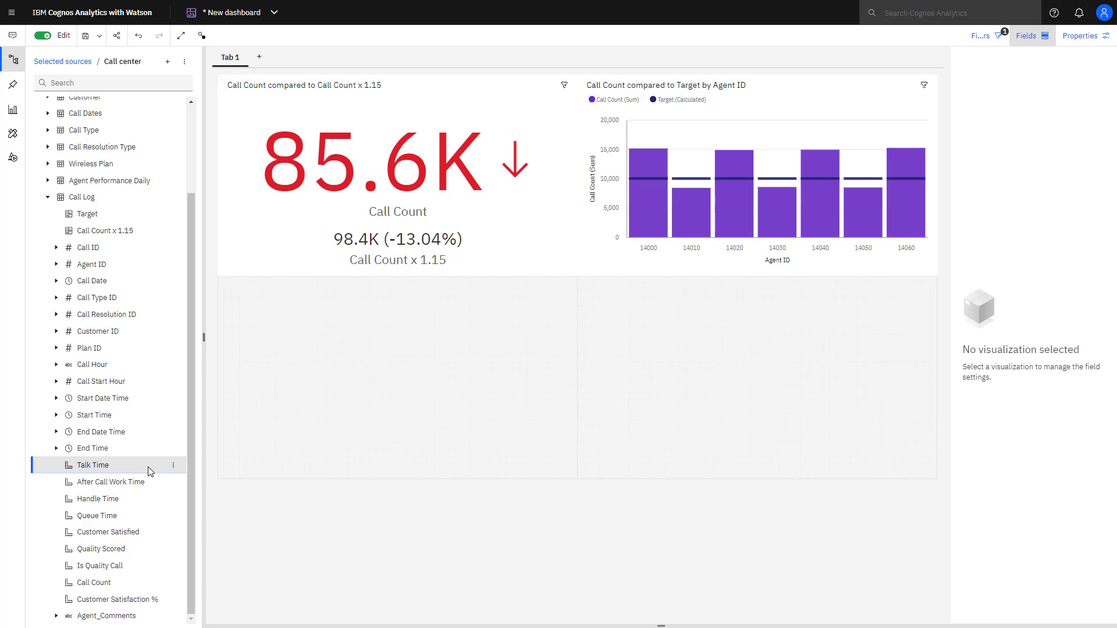
# Create a calculation from Talk Time and Handle Time using the % operator.
pyautogui.keyDown('ctrl'); pyautogui.click(146, 503); pyautogui.keyUp('ctrl')
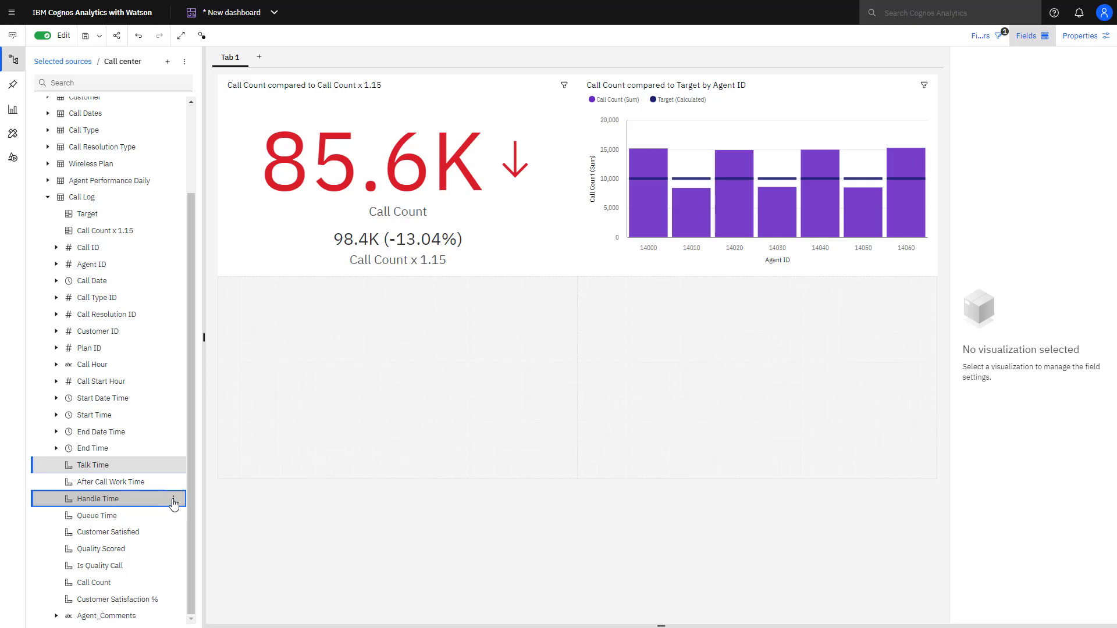
pyautogui.click(173, 499)
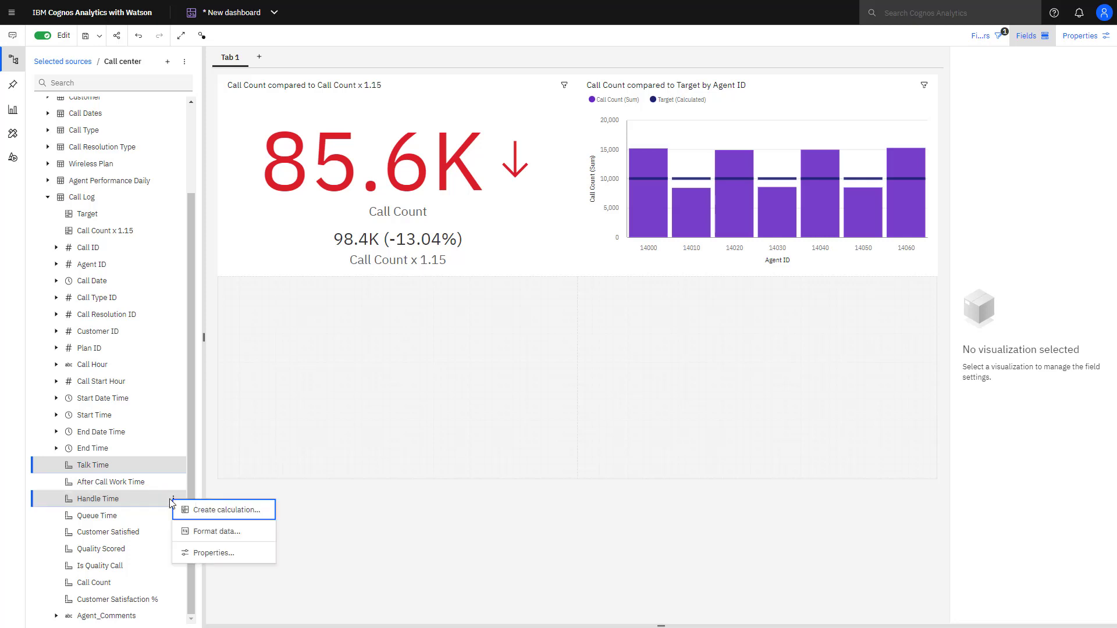
pyautogui.click(211, 511)
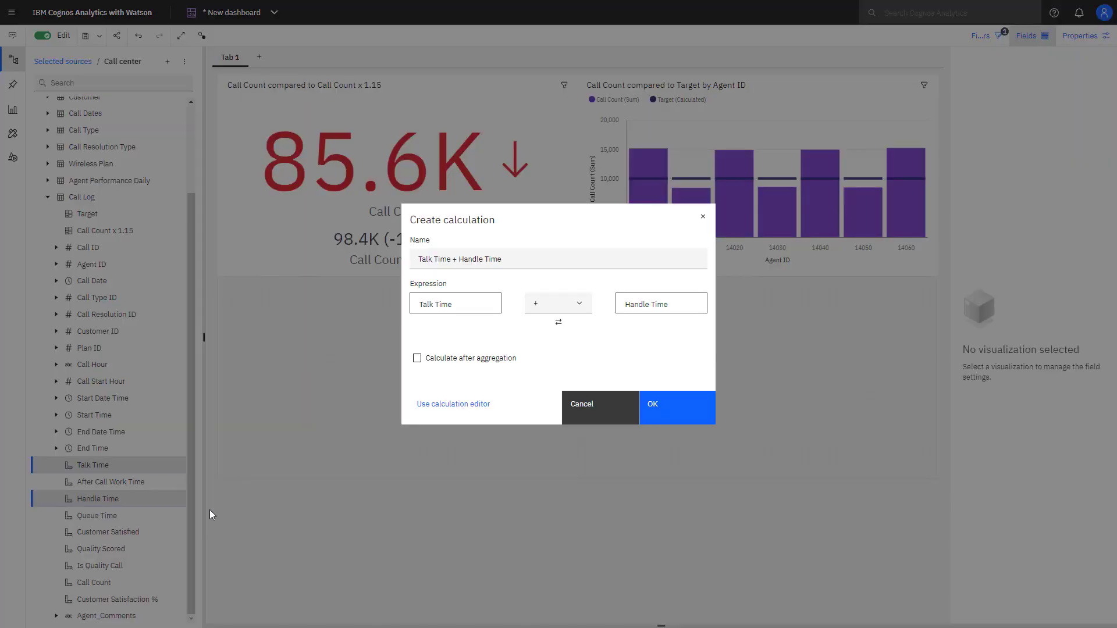
pyautogui.click(578, 308)
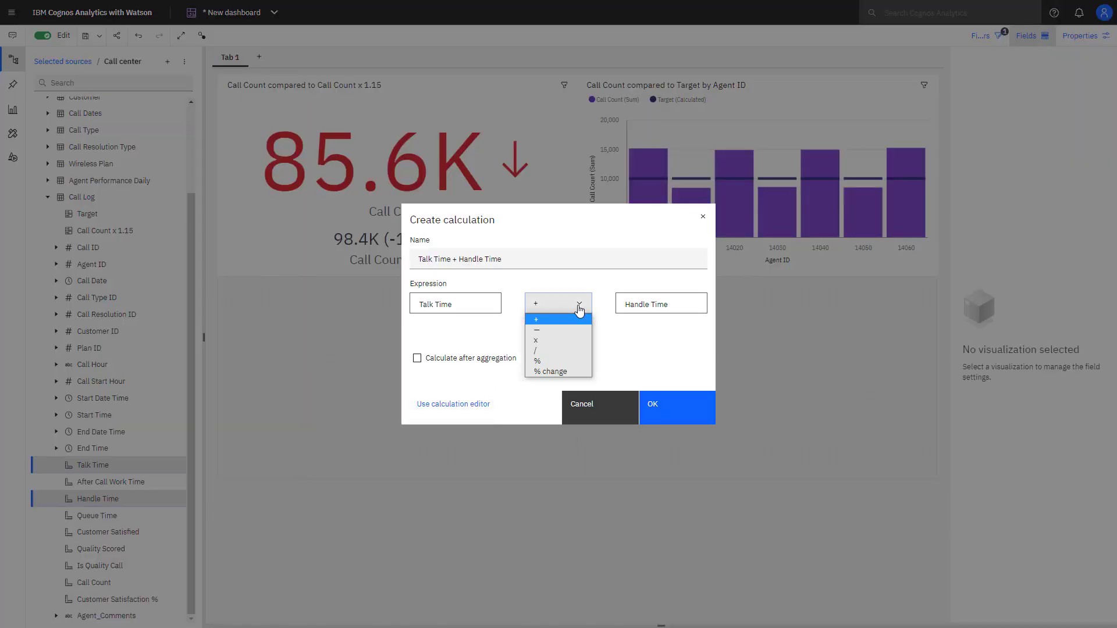
pyautogui.click(567, 364)
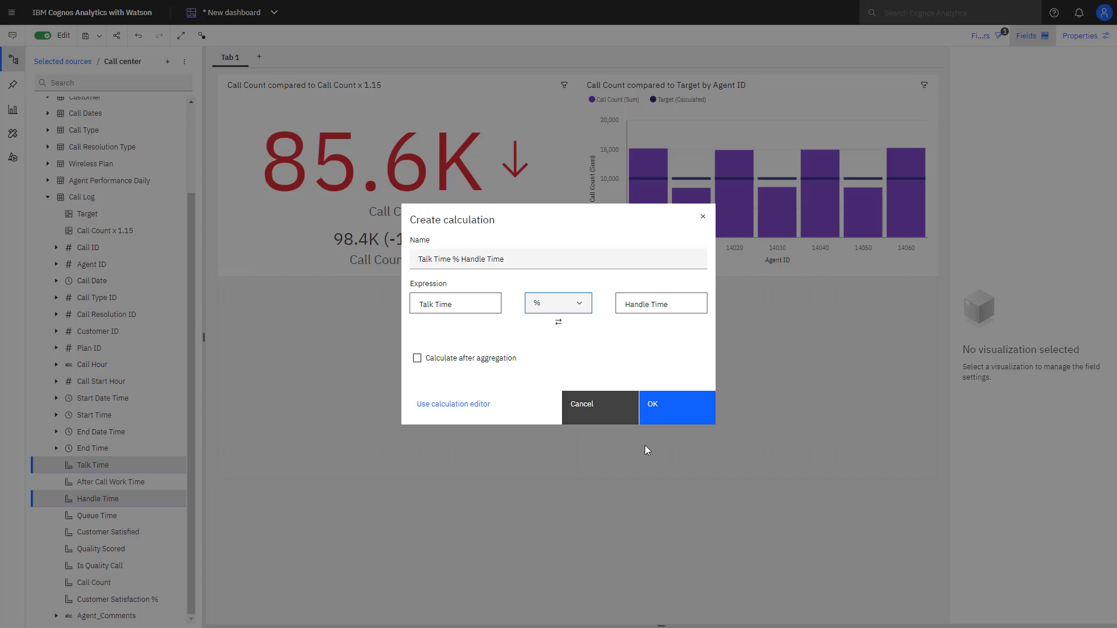
pyautogui.click(655, 406)
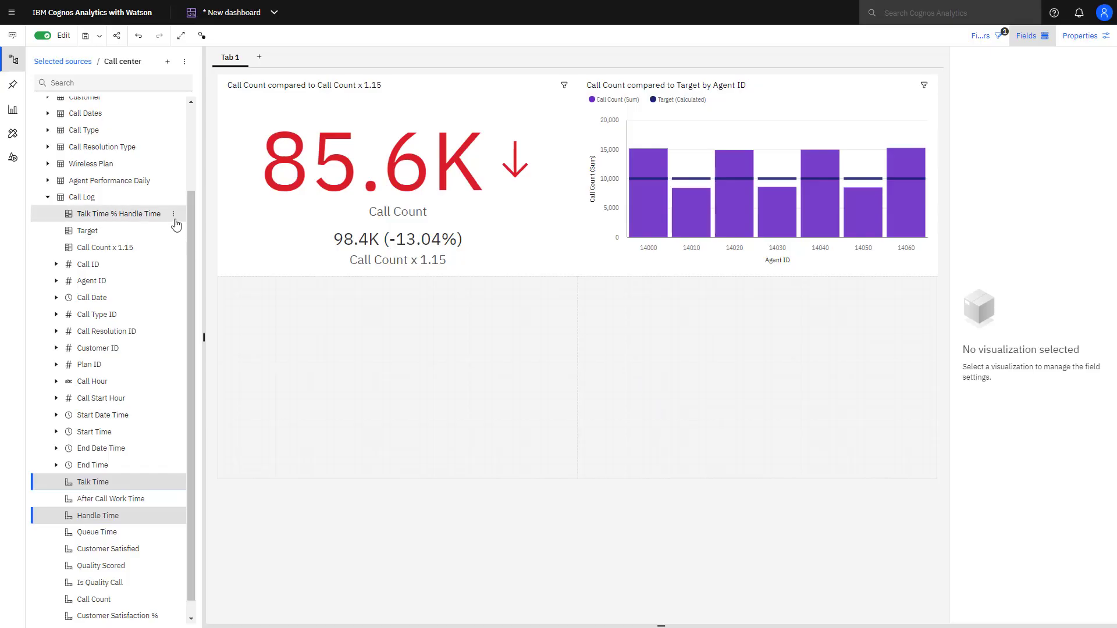
# Set the aggregate of the Talk Time % Handle Time calculation to Average and place it on the dashboard below the KPI.
pyautogui.click(173, 217)
pyautogui.click(212, 351)
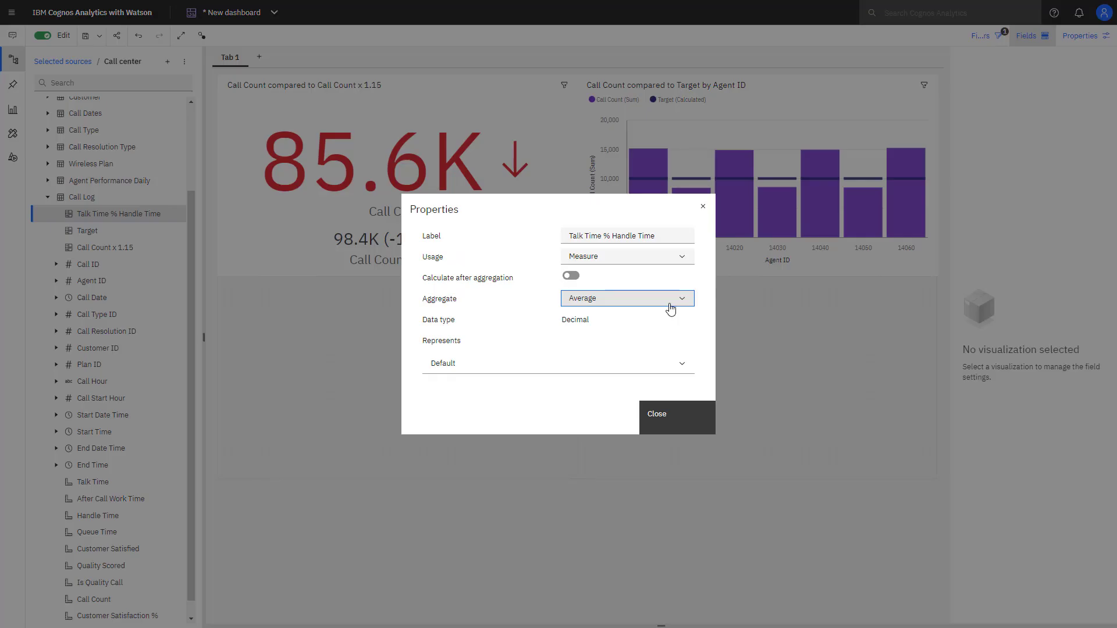
pyautogui.click(667, 421)
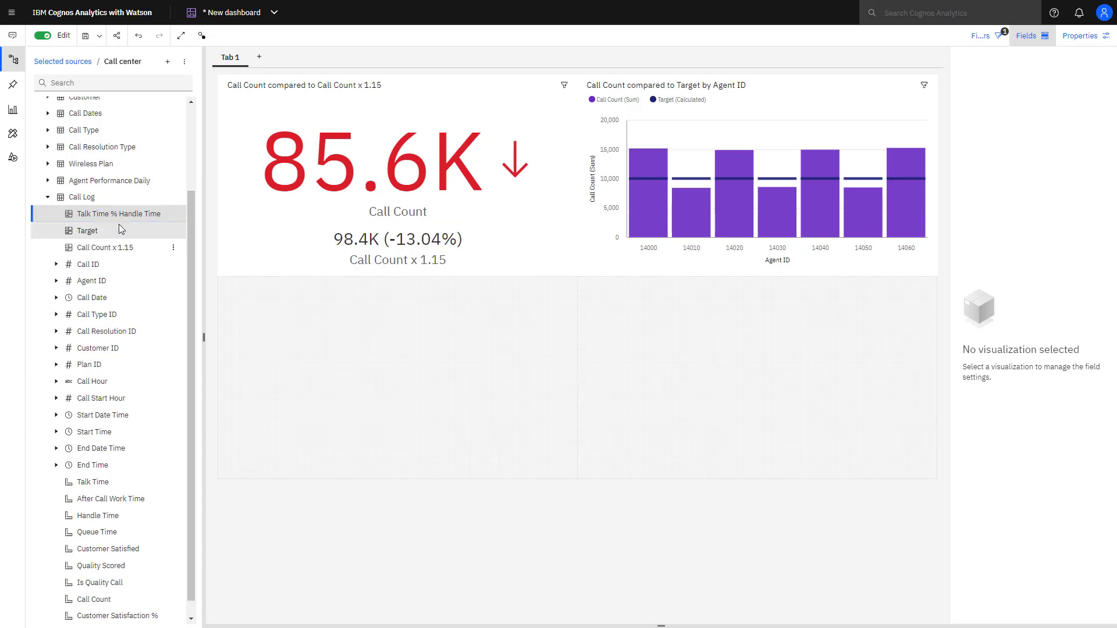
pyautogui.moveTo(113, 215); pyautogui.dragTo(269, 340)
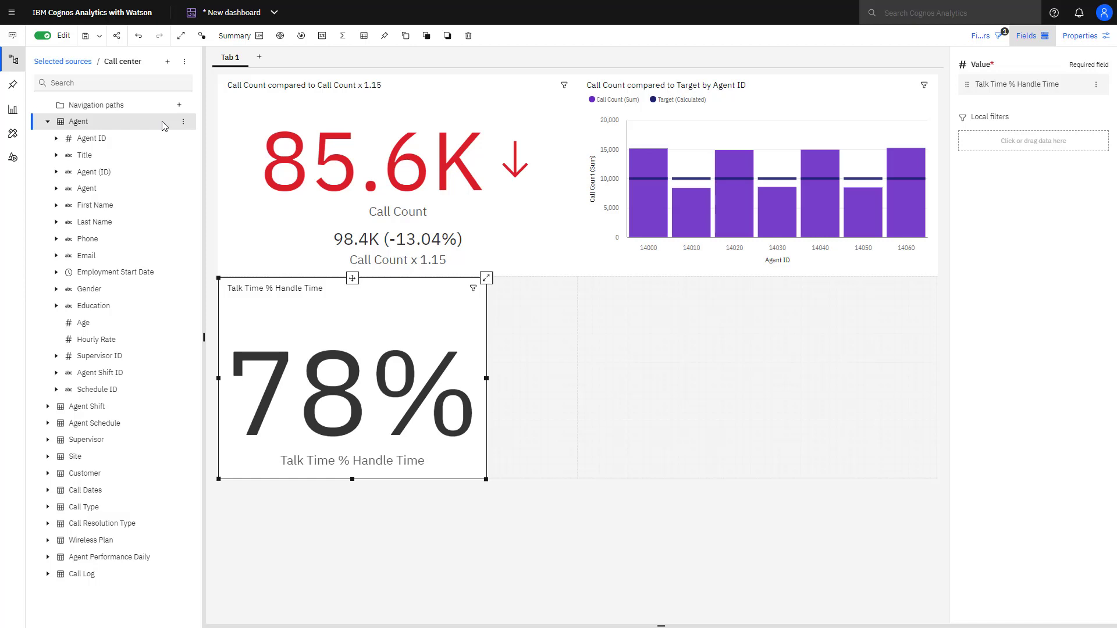
# Create a calculation in the Agent table with the expression concat ( Last_Name , ', ', First_Name ).
pyautogui.click(183, 121)
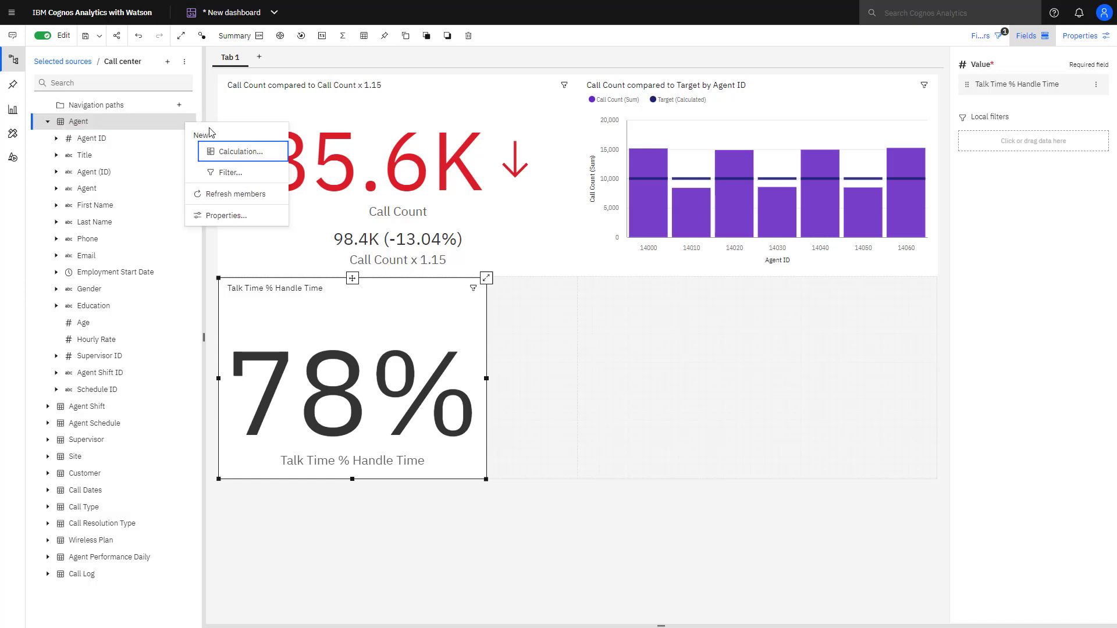
pyautogui.click(224, 152)
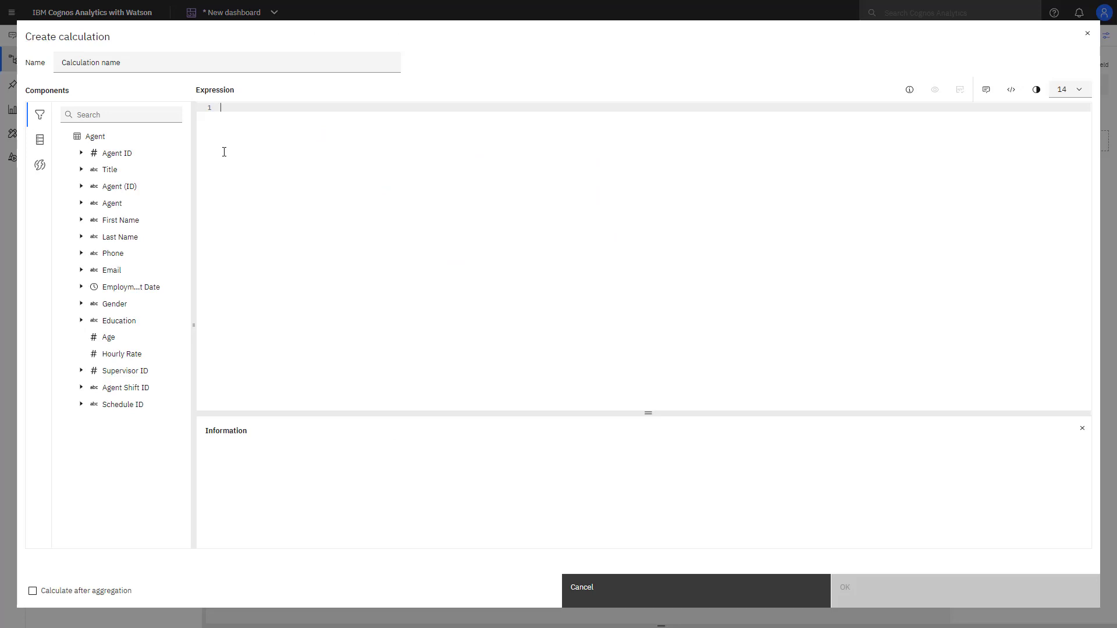
pyautogui.click(41, 167)
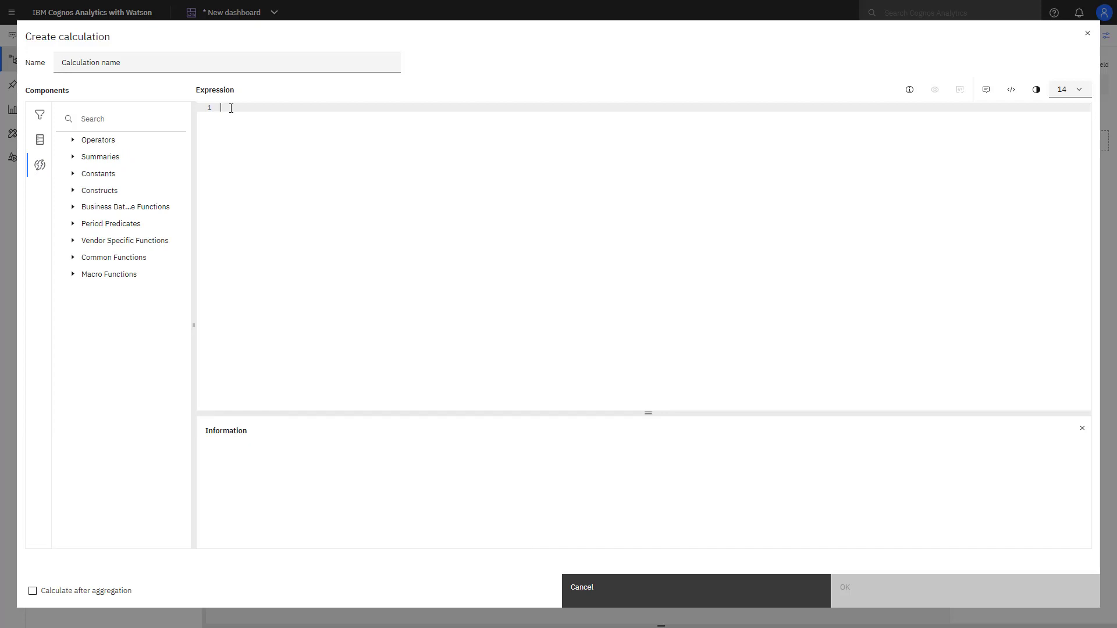
pyautogui.write('con')
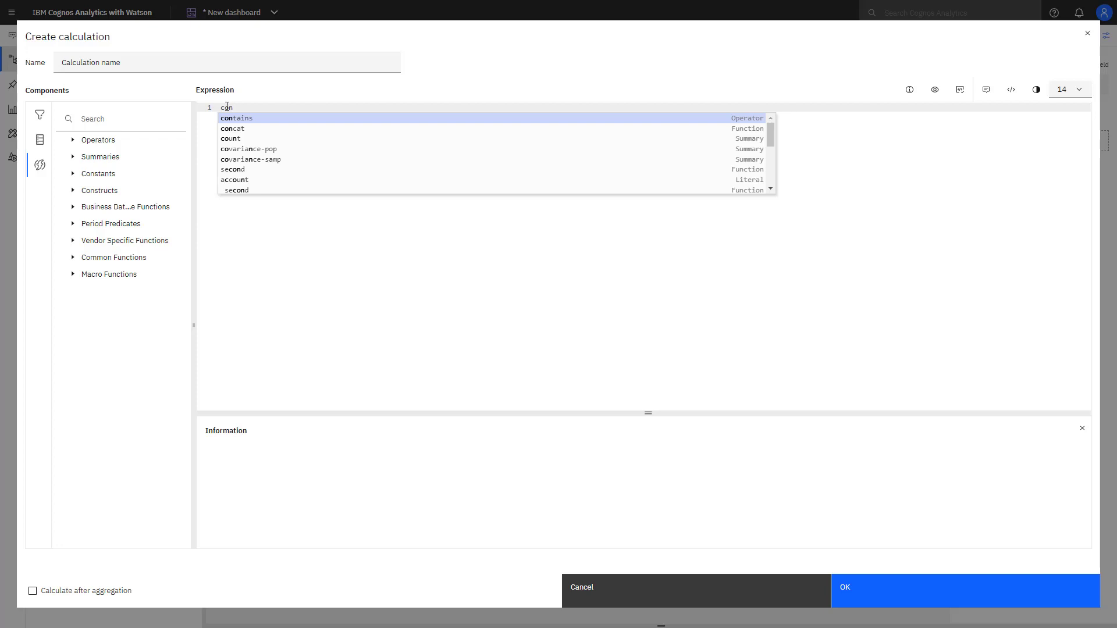
pyautogui.click(231, 129)
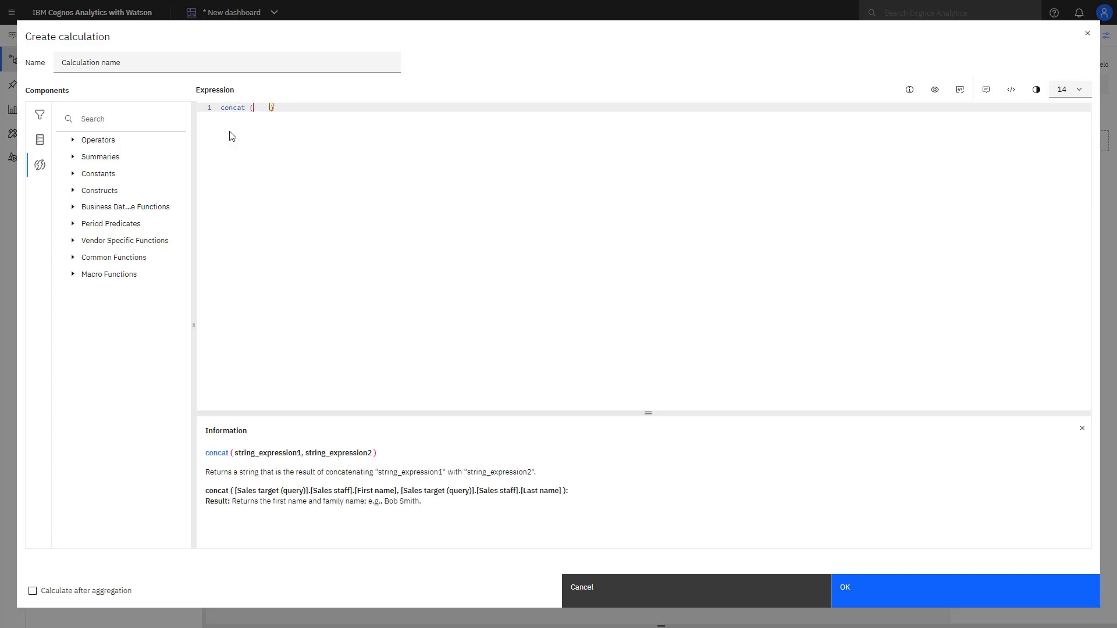
pyautogui.click(40, 115)
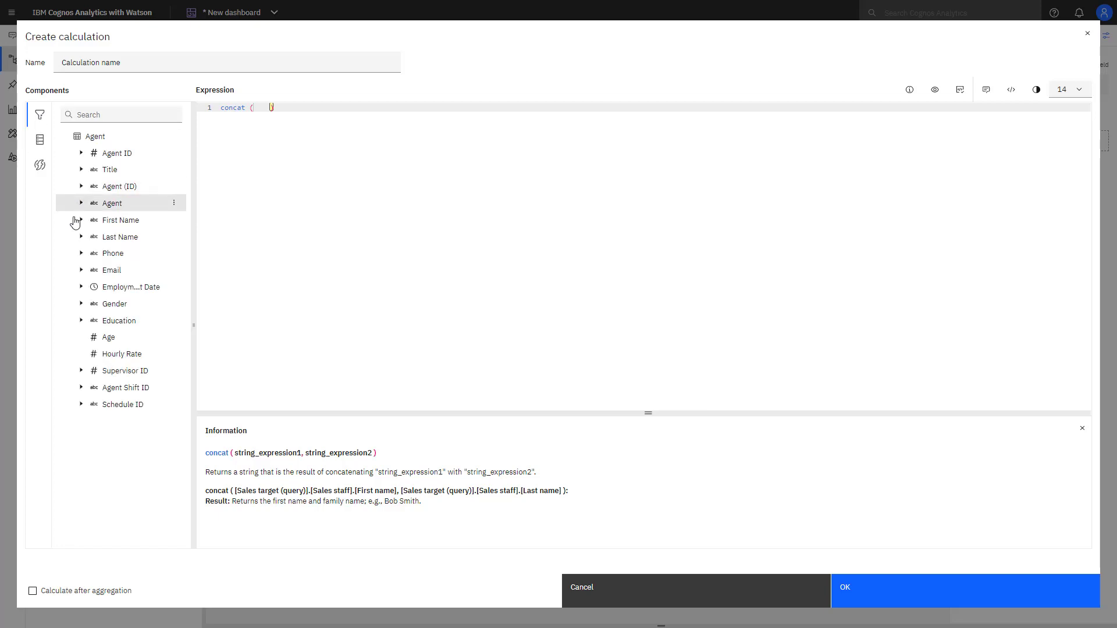
pyautogui.moveTo(111, 238); pyautogui.dragTo(256, 109)
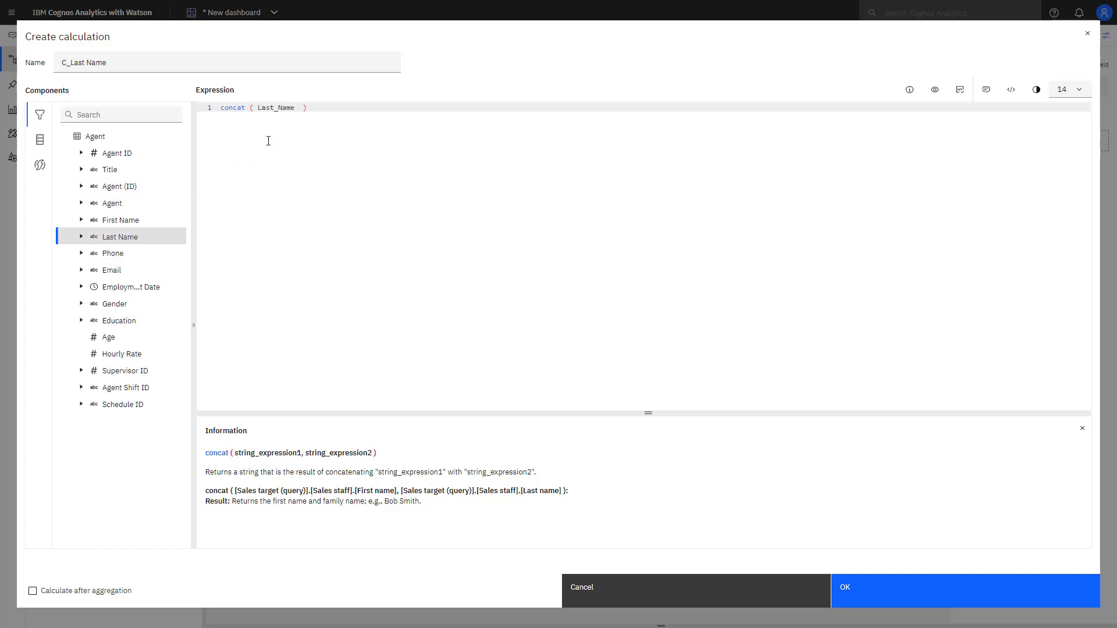
pyautogui.write(", ', ',")
pyautogui.moveTo(110, 221); pyautogui.dragTo(330, 107)
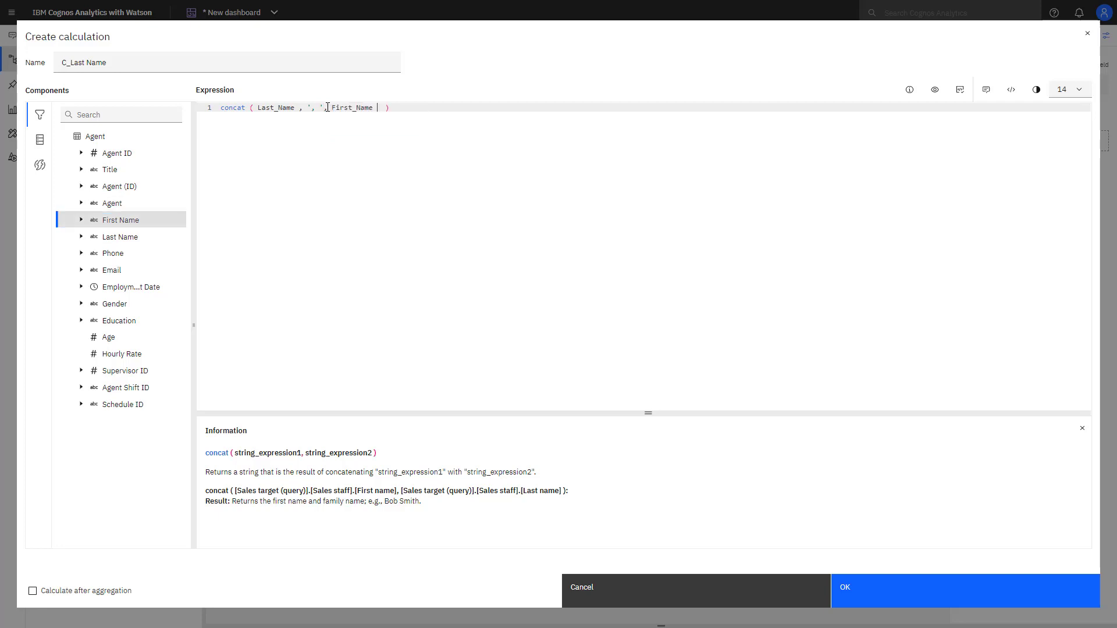
# Validate and preview the concat expression, and save the calculation with the name Full name.
pyautogui.click(959, 96)
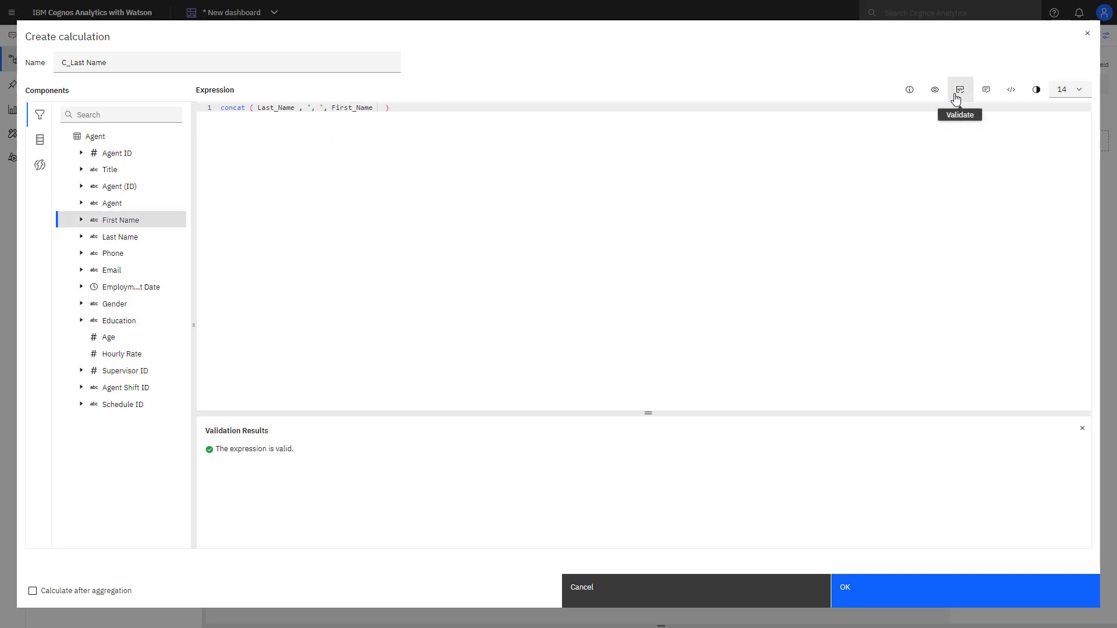
pyautogui.click(934, 91)
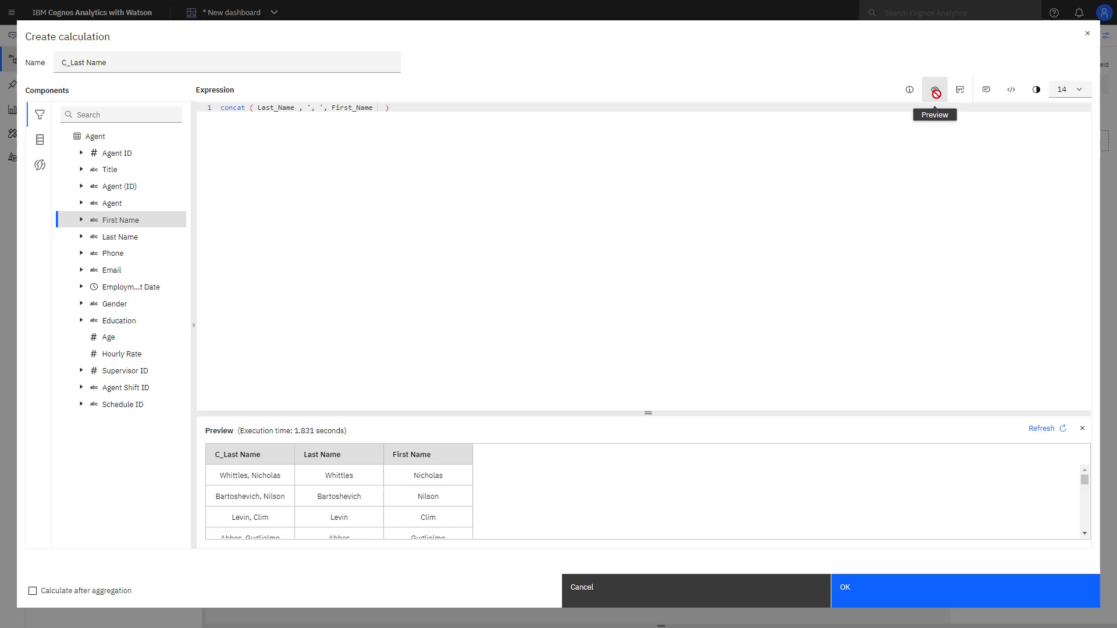
pyautogui.moveTo(111, 63); pyautogui.dragTo(1, 53)
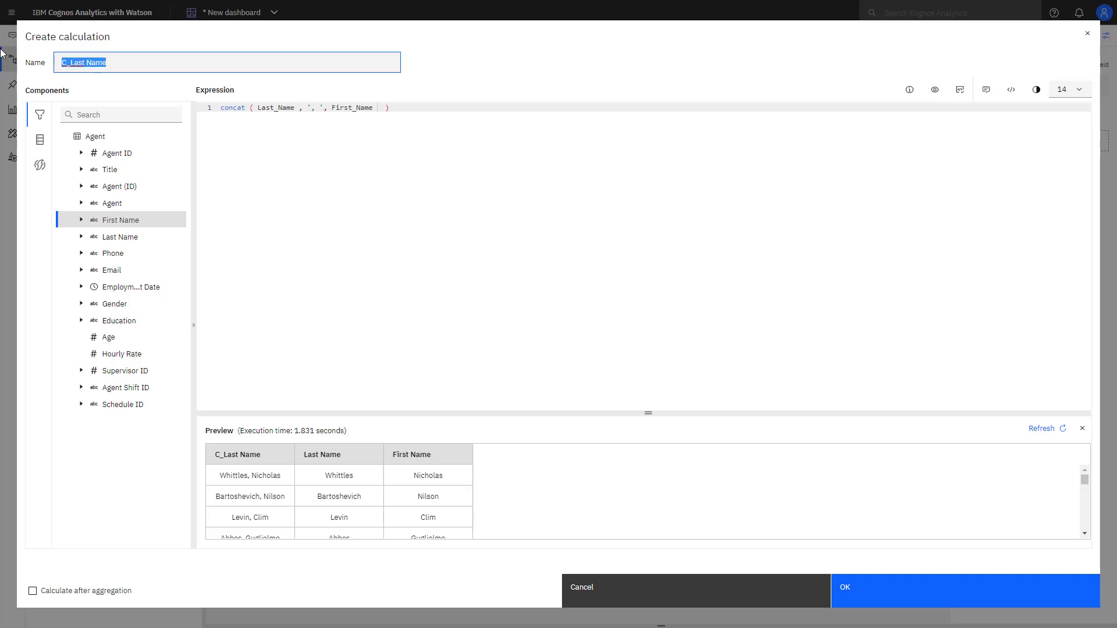
pyautogui.write('Full name')
pyautogui.click(861, 592)
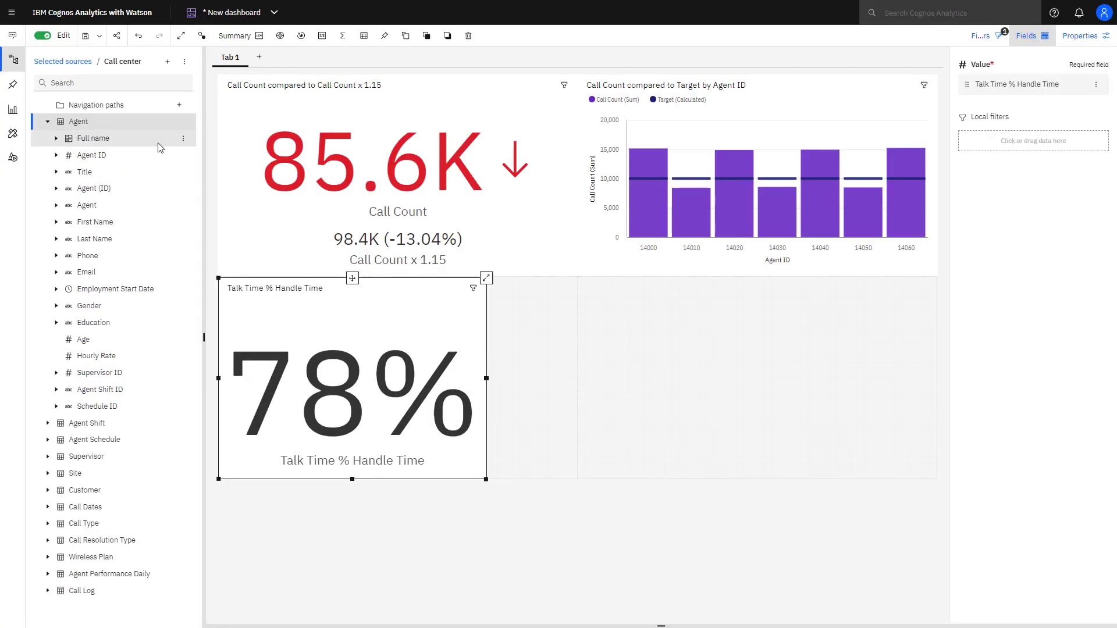
pyautogui.click(158, 144)
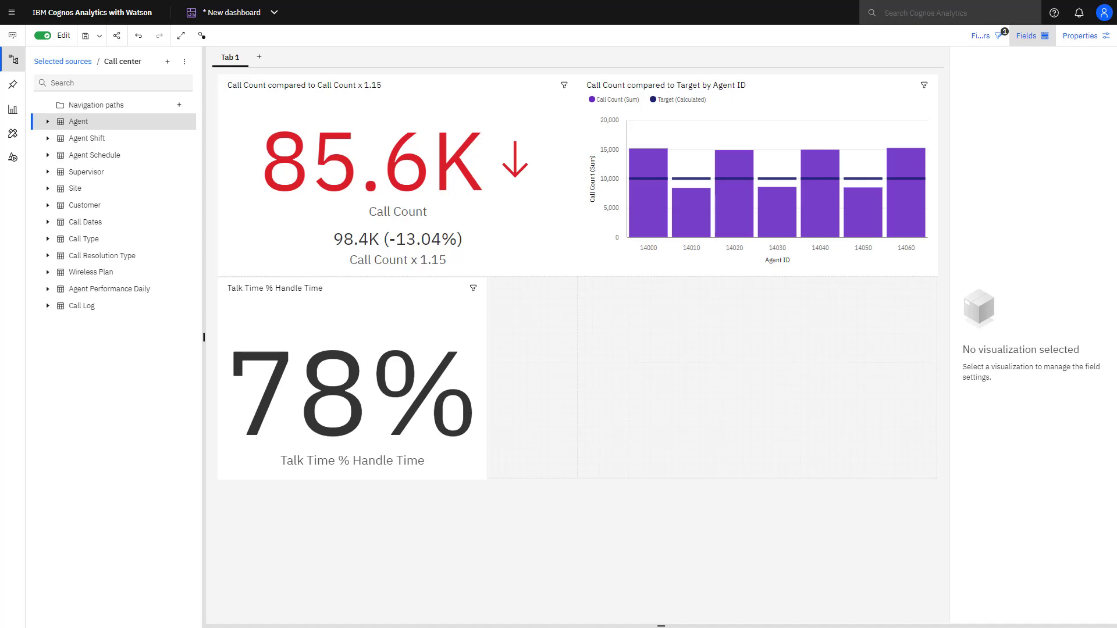
# Create a calculation at the Call center source level with the expression (Agent.Hourly_Rate / 3600) * call_log.Handle_Time.
pyautogui.click(185, 65)
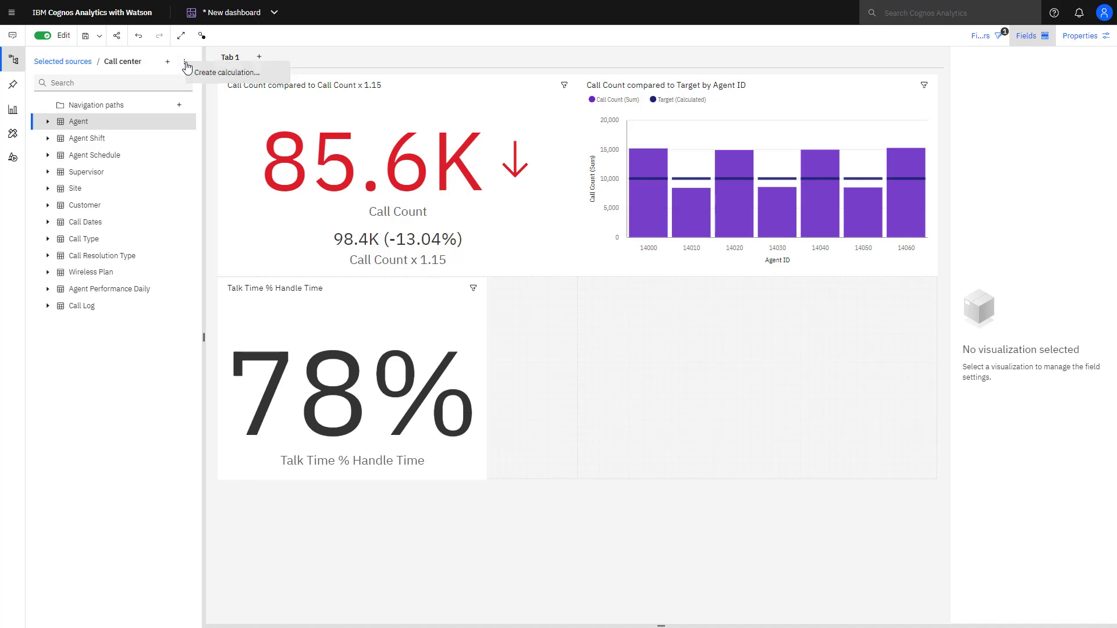
pyautogui.click(204, 74)
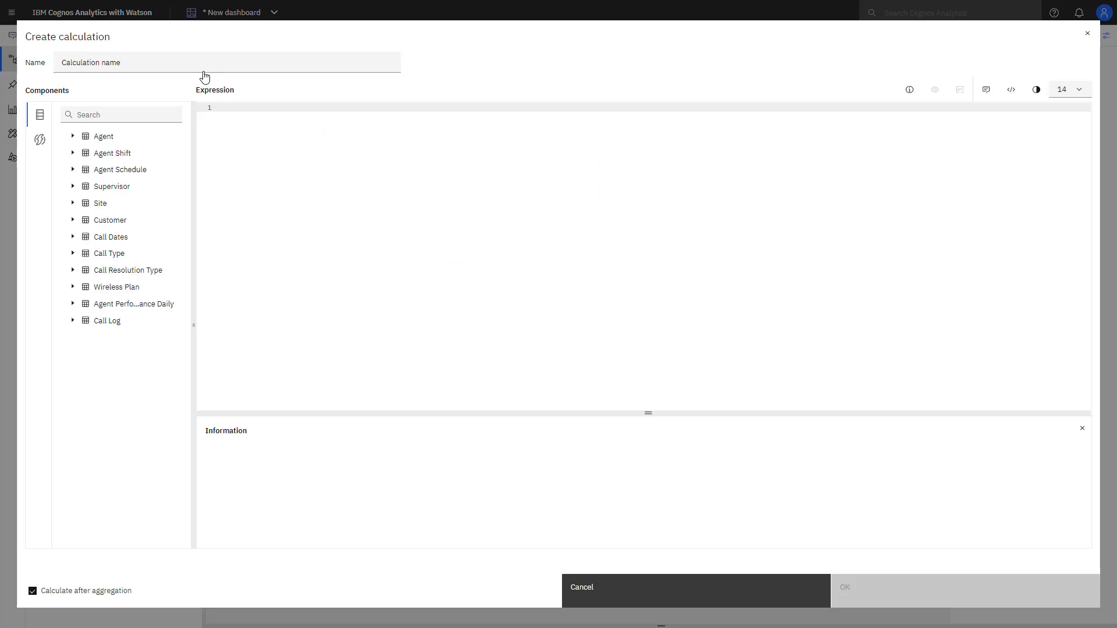
pyautogui.click(73, 137)
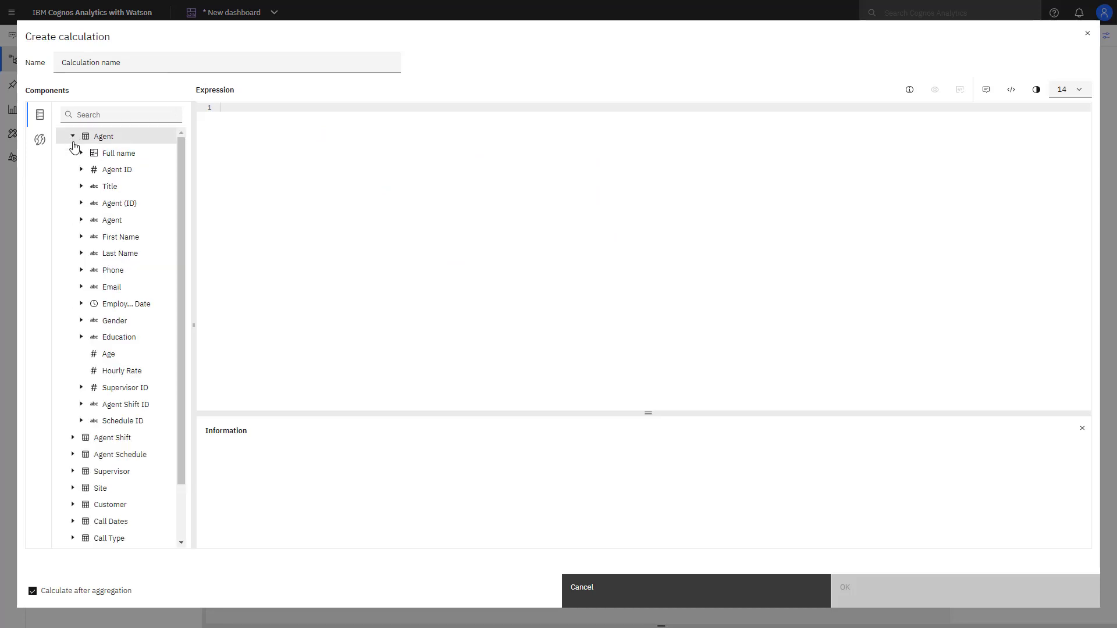
pyautogui.moveTo(122, 372); pyautogui.dragTo(256, 108)
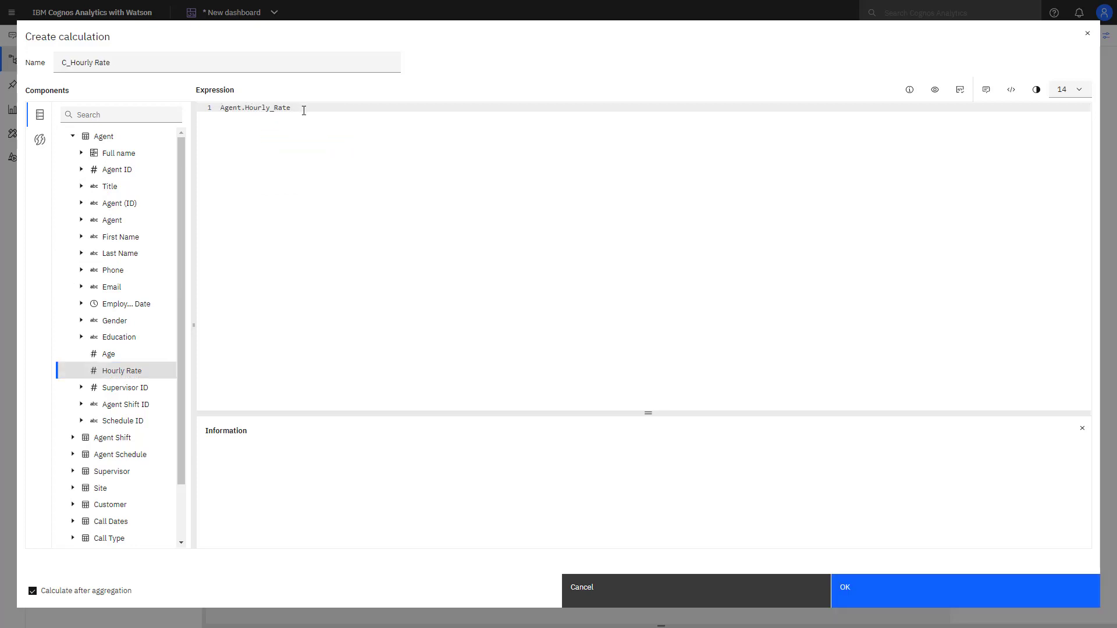
pyautogui.write('/ 3600')
pyautogui.click(220, 108)
pyautogui.write('(')
pyautogui.scroll(-1, 165, 320)
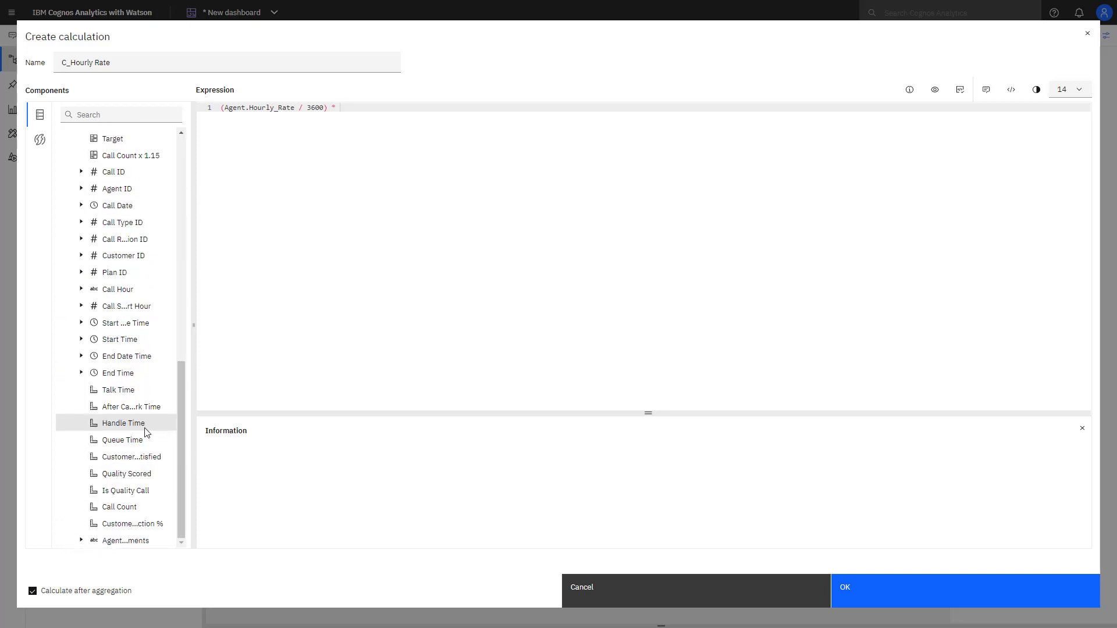
pyautogui.moveTo(145, 428); pyautogui.dragTo(391, 108)
# Validate and preview the Handle Time cost expression, turning off Calculate after aggregation and refreshing the preview.
pyautogui.click(960, 93)
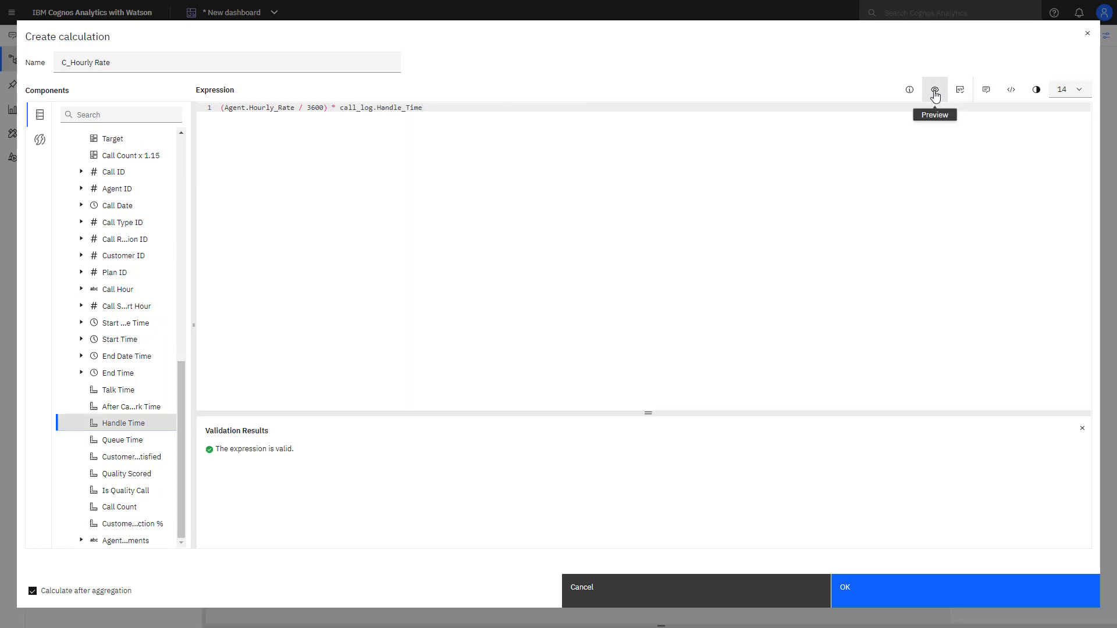
pyautogui.click(935, 91)
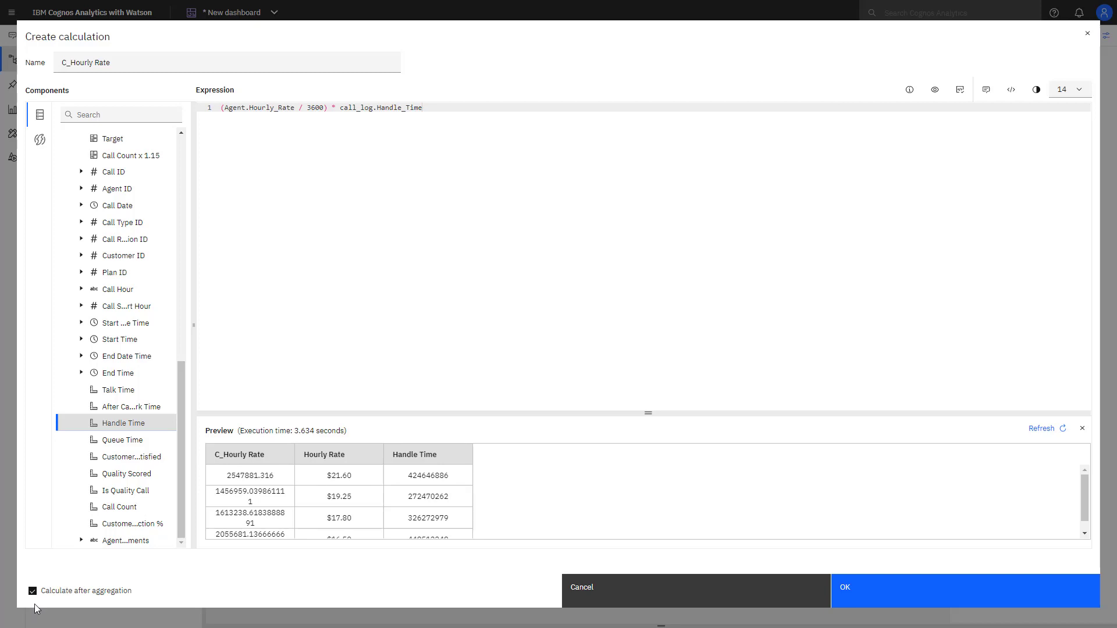
pyautogui.click(32, 591)
pyautogui.click(934, 91)
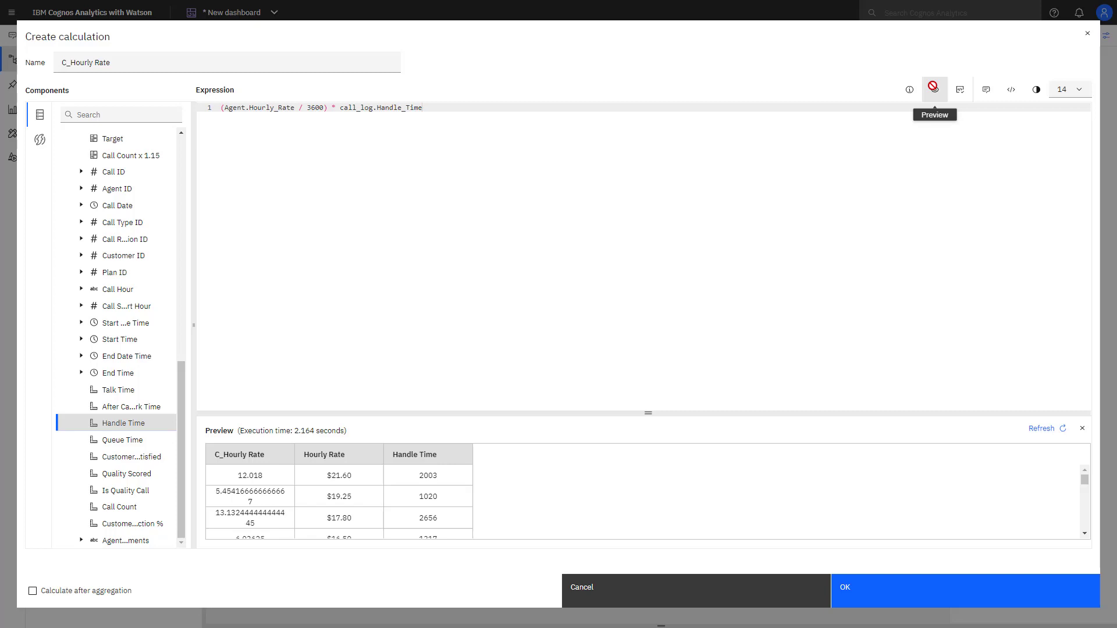
# Name the calculation cost per call and save it.
pyautogui.moveTo(121, 59); pyautogui.dragTo(47, 50)
pyautogui.write('cost ')
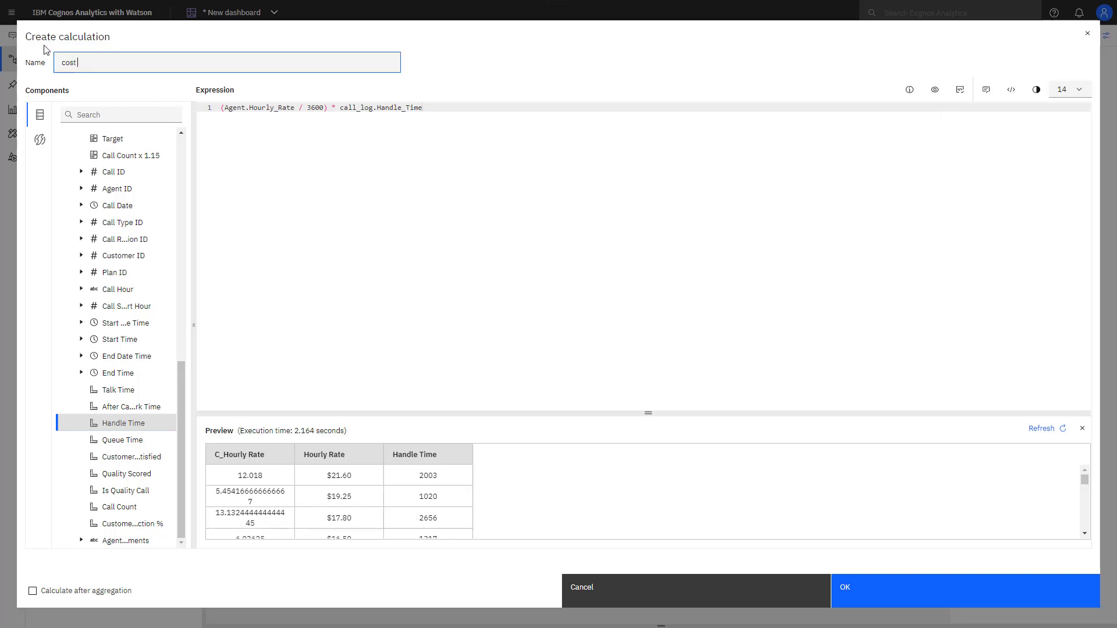
pyautogui.write('per call')
pyautogui.click(861, 593)
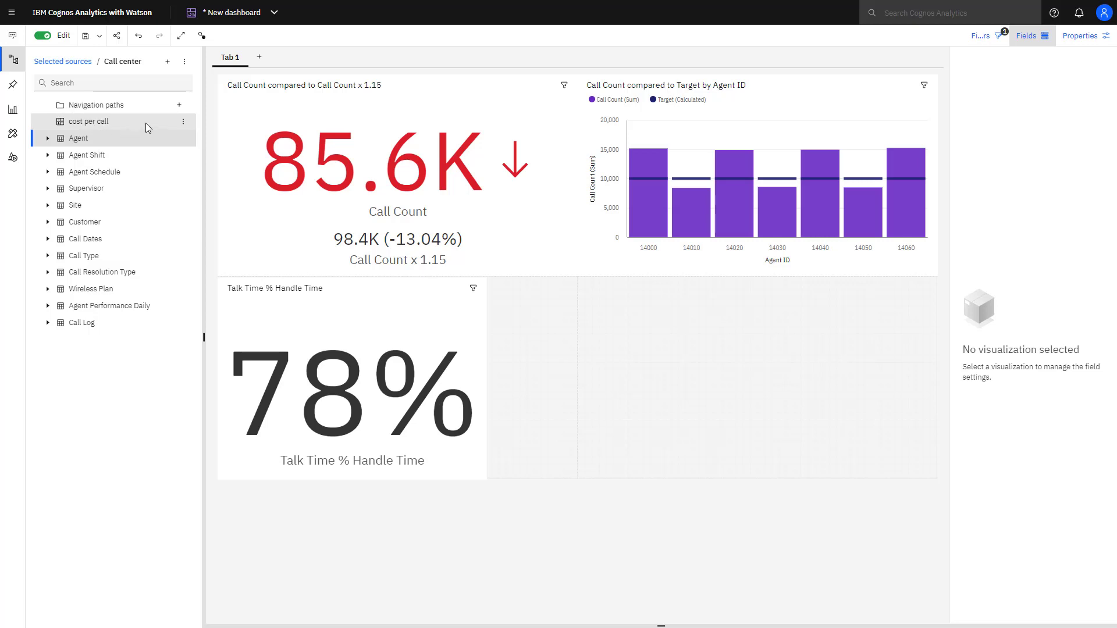
# Set the aggregate of the cost per call calculation to Average.
pyautogui.click(183, 123)
pyautogui.click(213, 240)
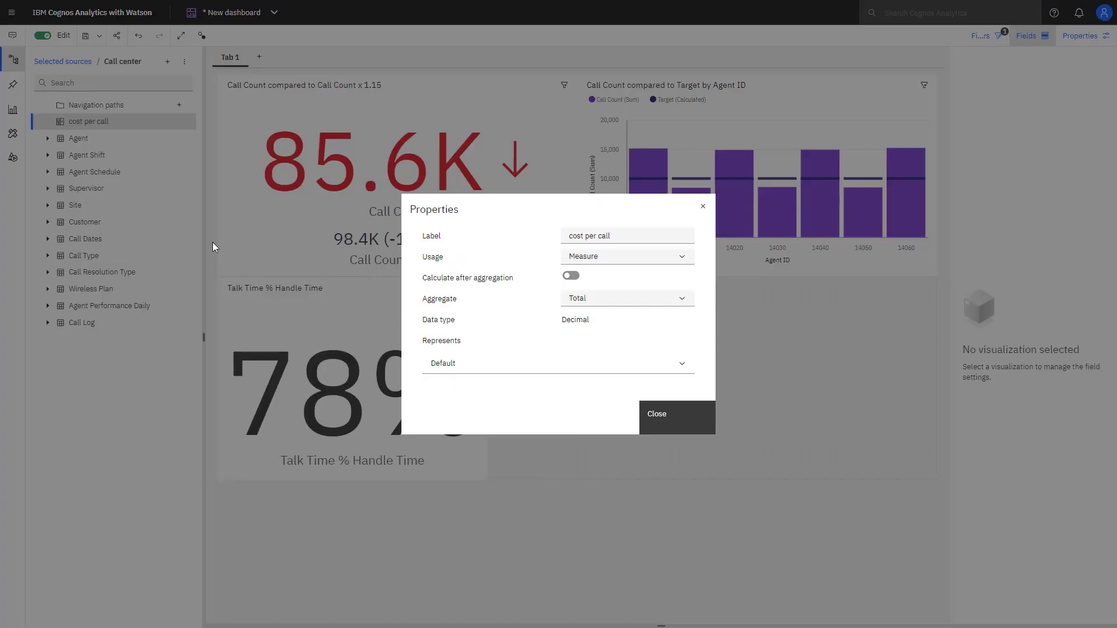
pyautogui.click(681, 299)
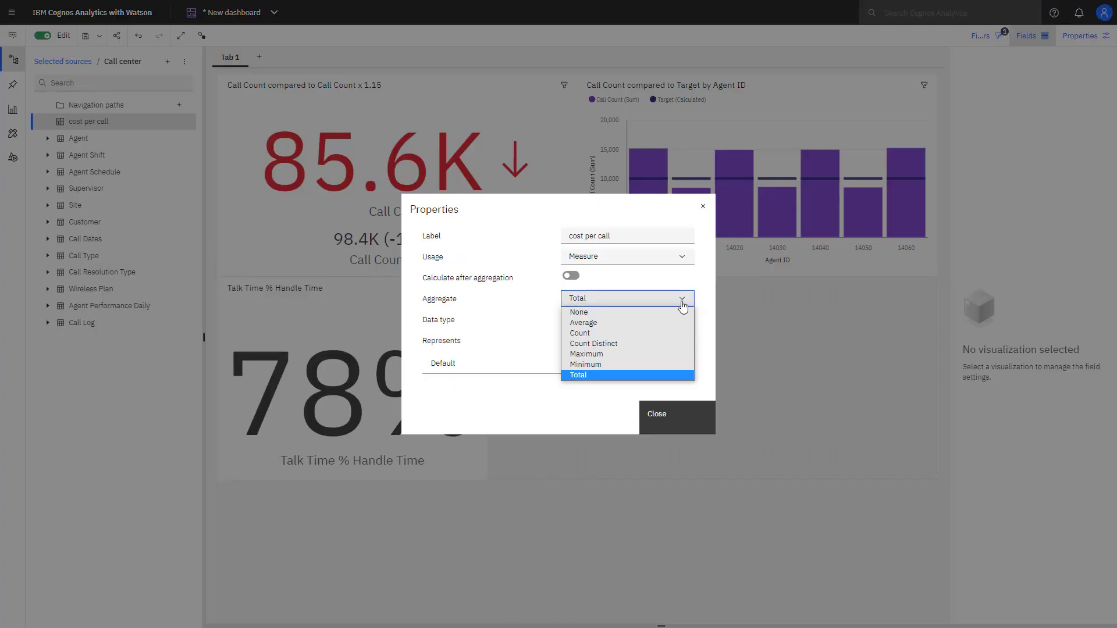
pyautogui.click(660, 323)
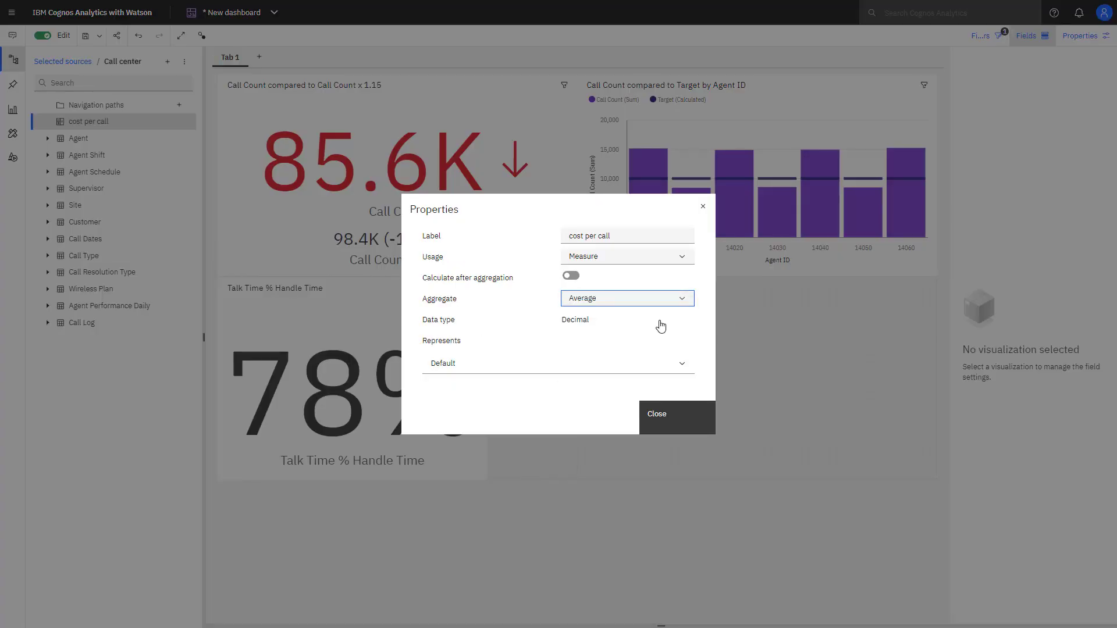
pyautogui.click(668, 417)
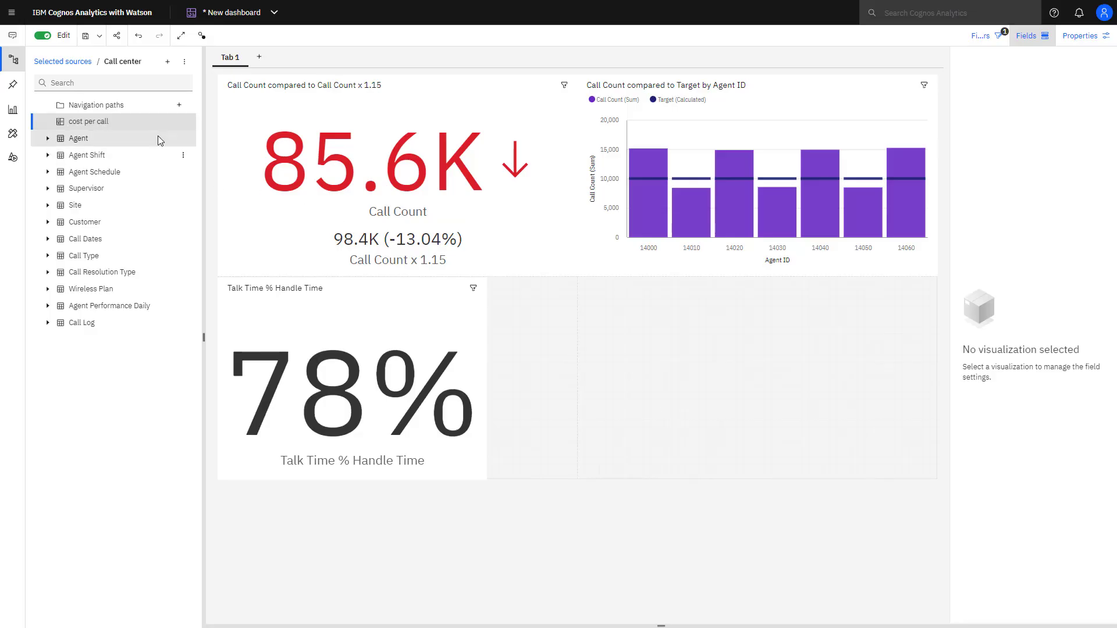
# Format cost per call as Currency with 2 decimal places and the $ symbol, and place it on the dashboard below the column chart.
pyautogui.click(183, 124)
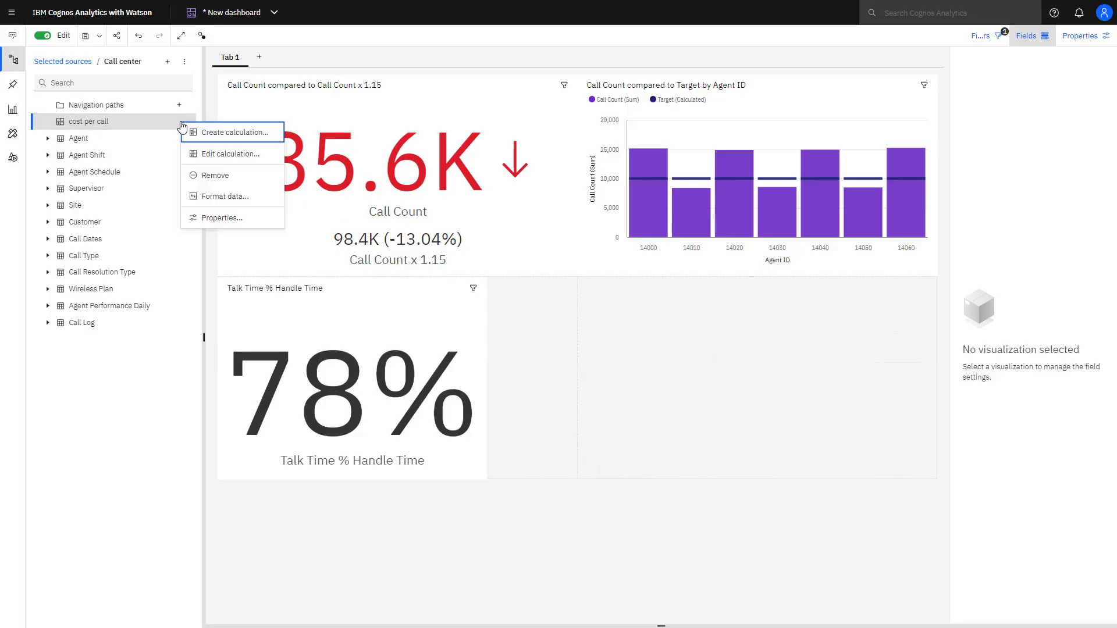
pyautogui.click(229, 197)
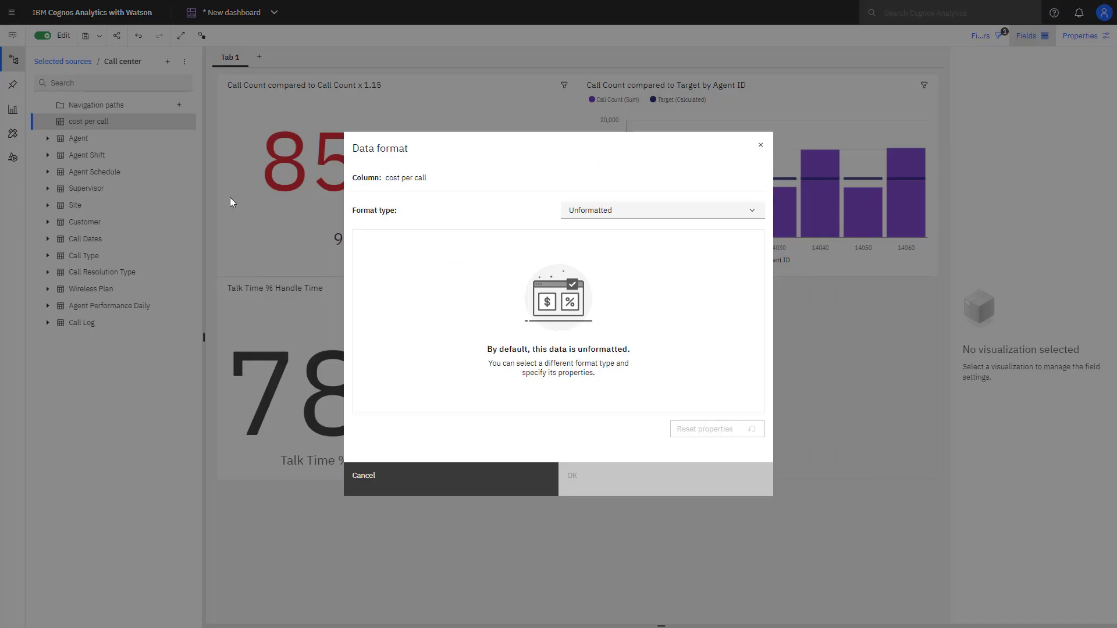
pyautogui.click(748, 211)
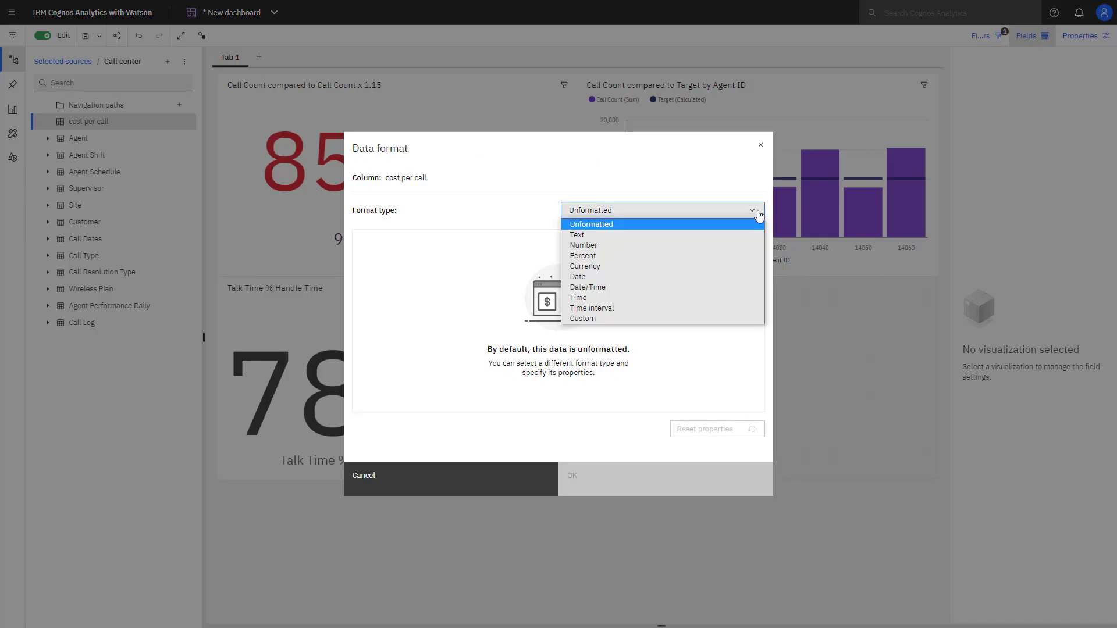
pyautogui.click(659, 268)
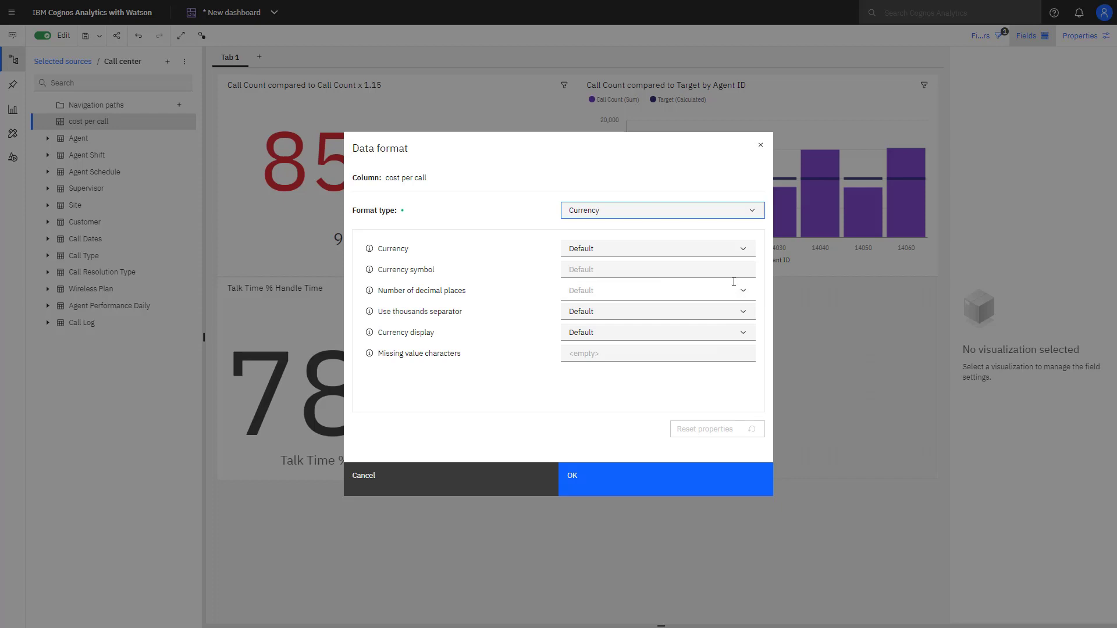
pyautogui.click(747, 300)
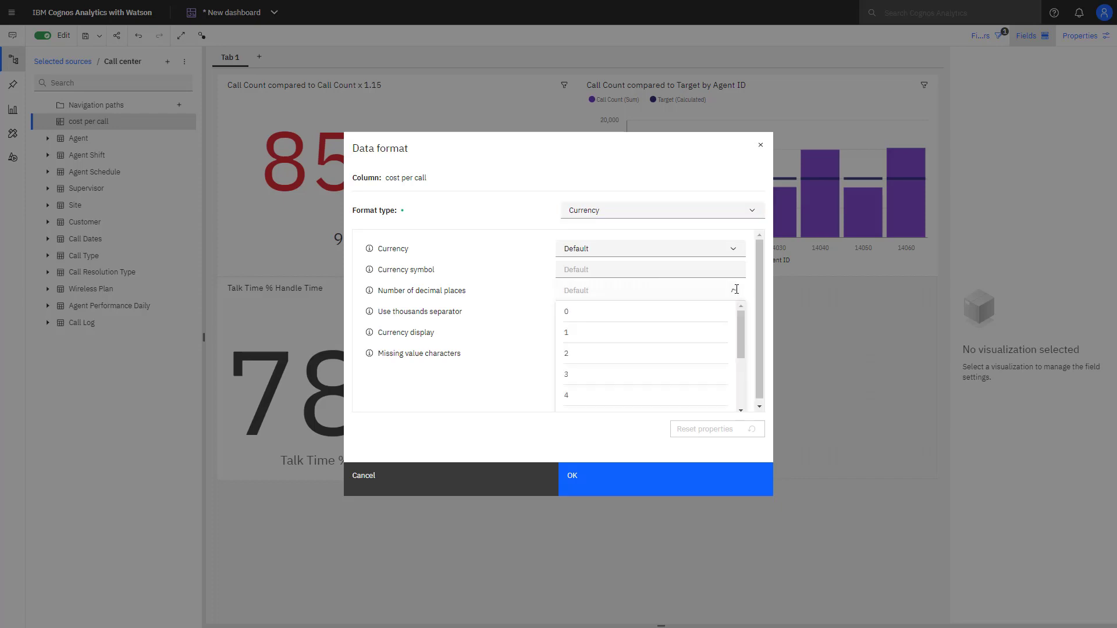
pyautogui.click(620, 353)
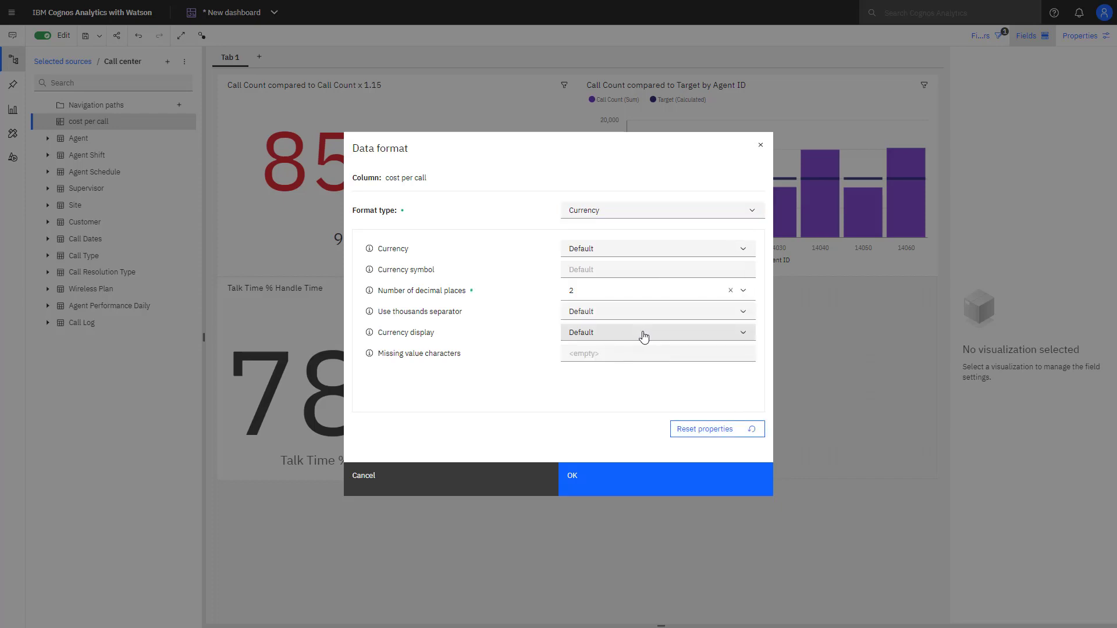
pyautogui.click(622, 270)
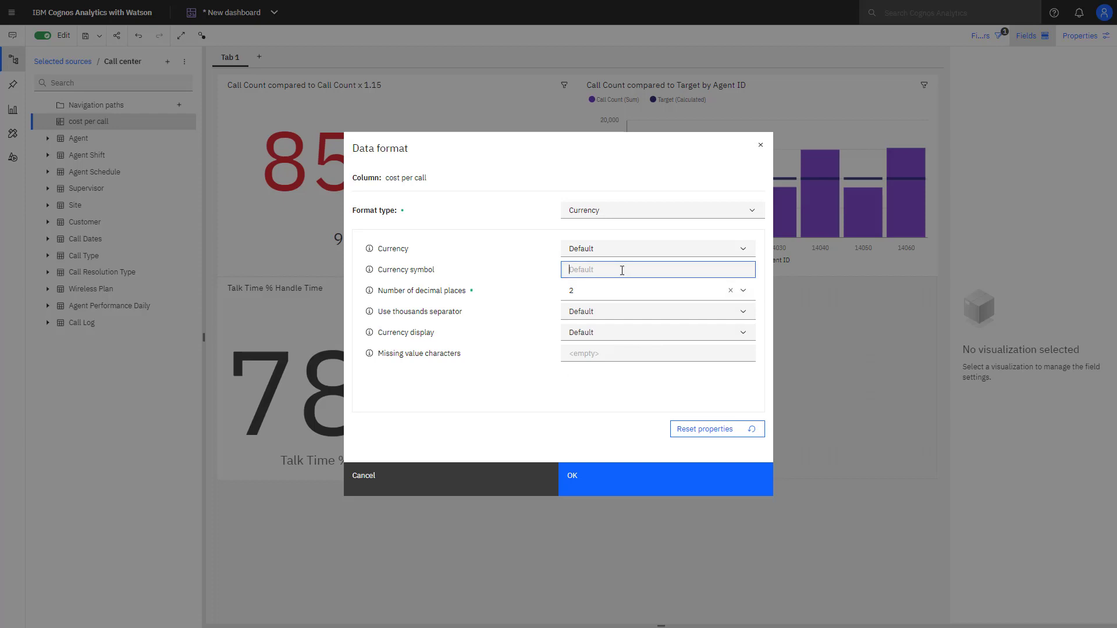
pyautogui.write('$')
pyautogui.click(653, 489)
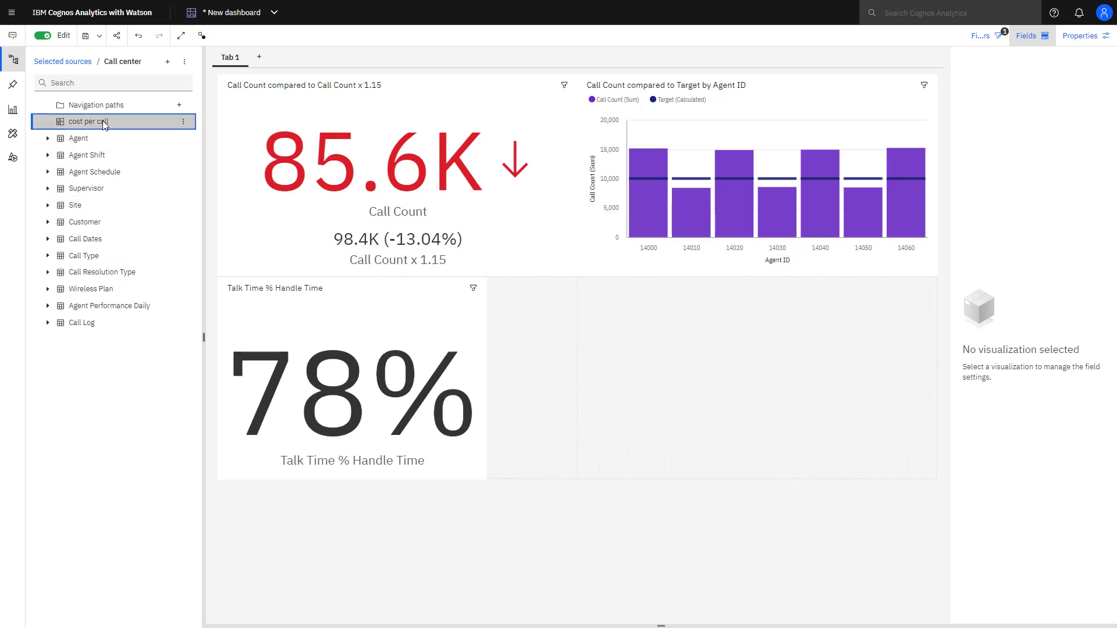
pyautogui.moveTo(104, 122); pyautogui.dragTo(595, 352)
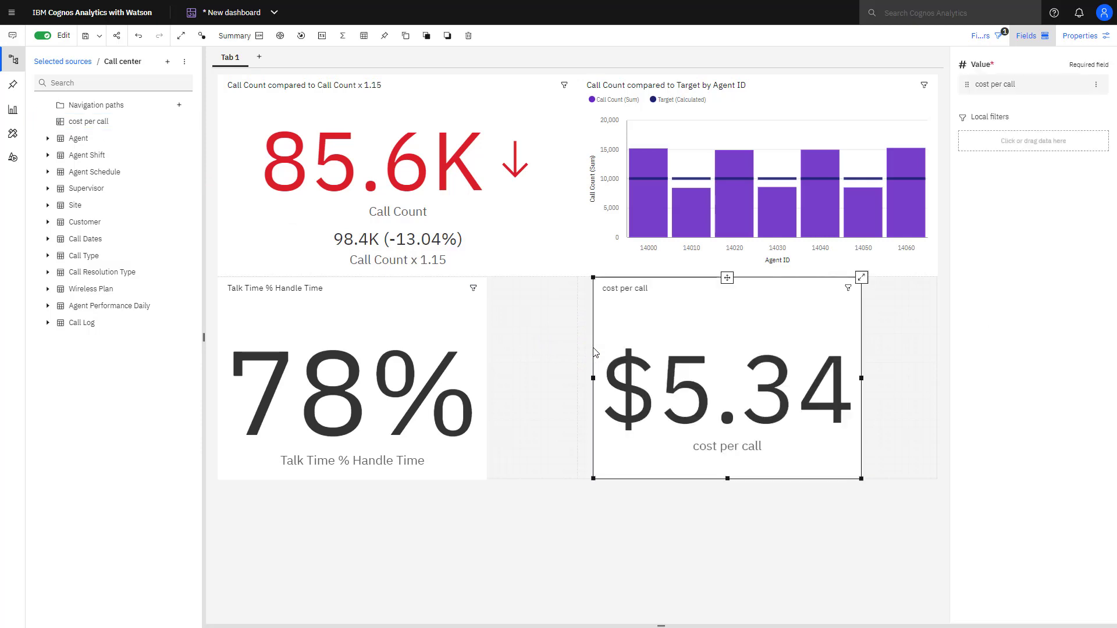
pyautogui.moveTo(671, 362)
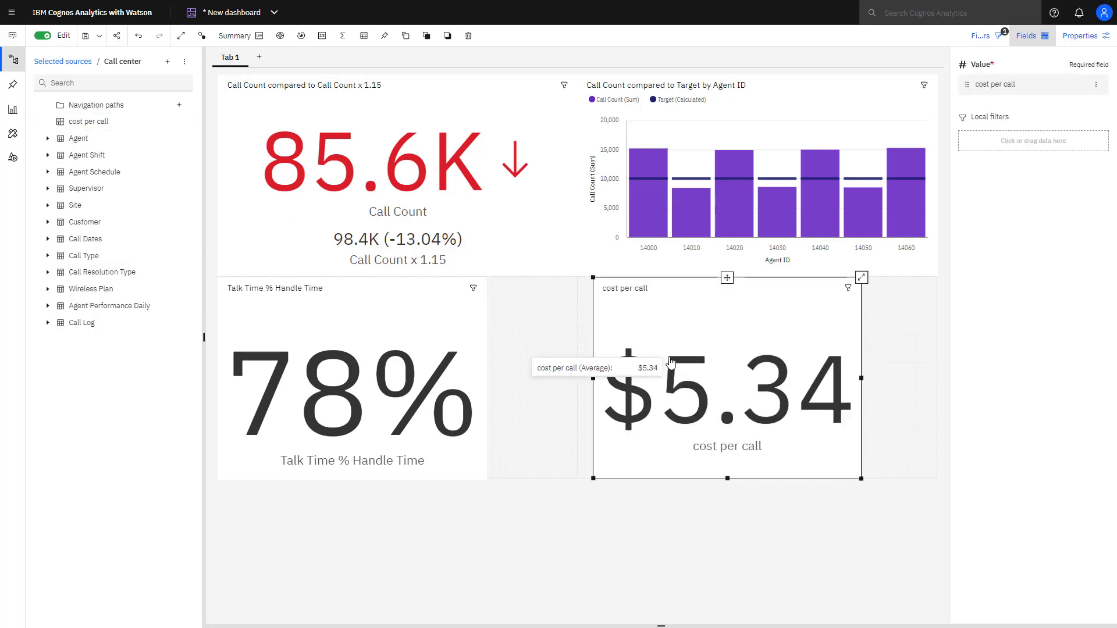